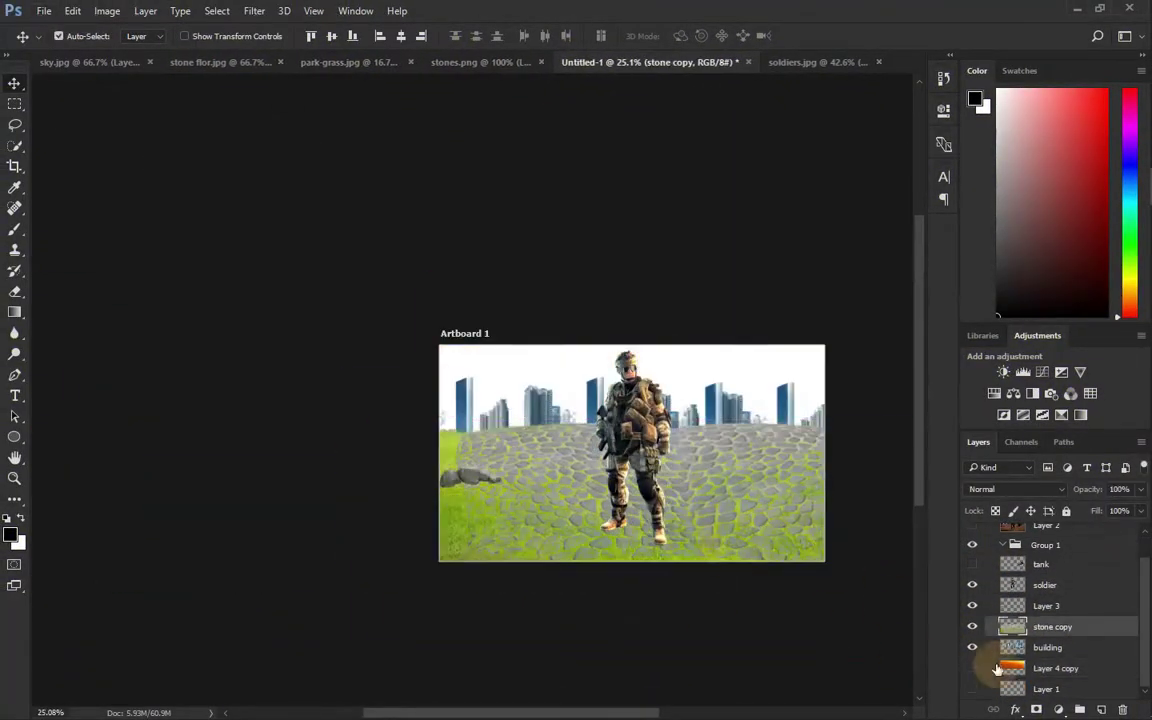
# Show the orange sky layer (Layer 4 copy) and fit the whole artboard on screen
pyautogui.click(972, 668)
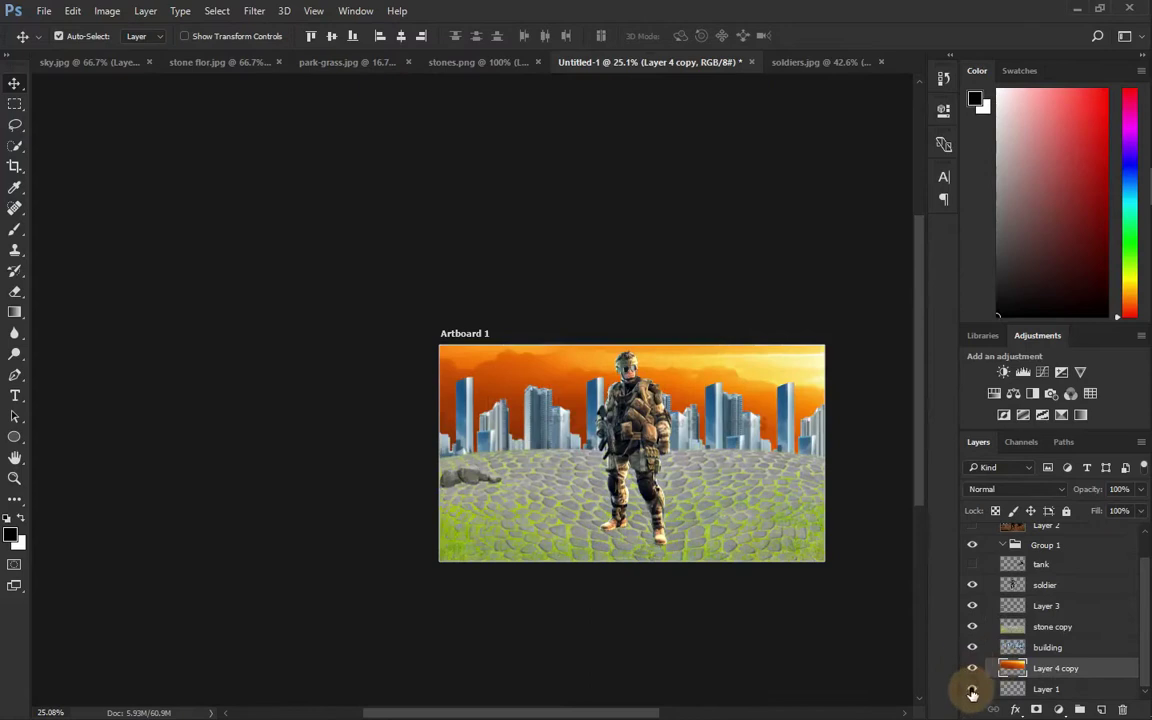
pyautogui.scroll(1, 969, 596)
pyautogui.hotkey('ctrl', '0')
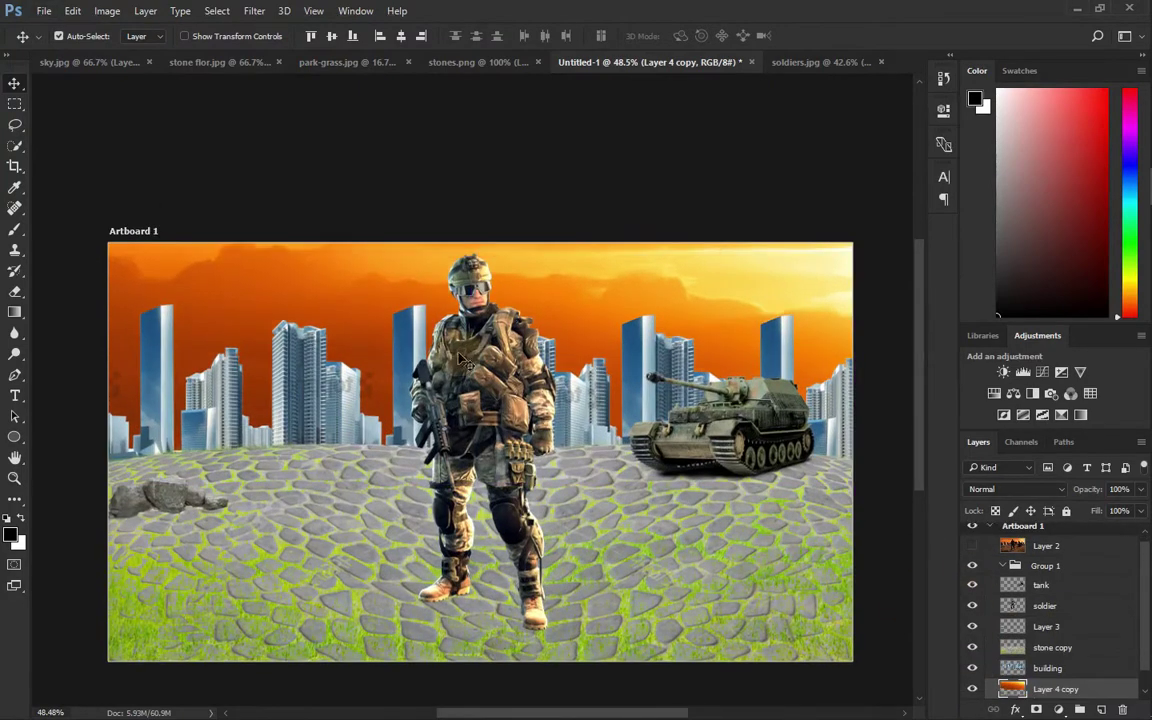
# Darken the city buildings with Camera Raw: Exposure -2.45, Highlights -100, cooler temperature
pyautogui.hotkey('ctrl', 'shift', 'a')
pyautogui.moveTo(919, 330); pyautogui.dragTo(872, 330)
pyautogui.moveTo(919, 355)
pyautogui.mouseDown()
pyautogui.moveTo(969, 355)
pyautogui.moveTo(949, 355)
pyautogui.mouseUp()
pyautogui.moveTo(919, 380); pyautogui.dragTo(885, 380)
pyautogui.click(470, 329)
pyautogui.moveTo(919, 252)
pyautogui.mouseDown()
pyautogui.moveTo(875, 252)
pyautogui.moveTo(922, 253)
pyautogui.mouseUp()
pyautogui.moveTo(885, 380); pyautogui.dragTo(820, 380)
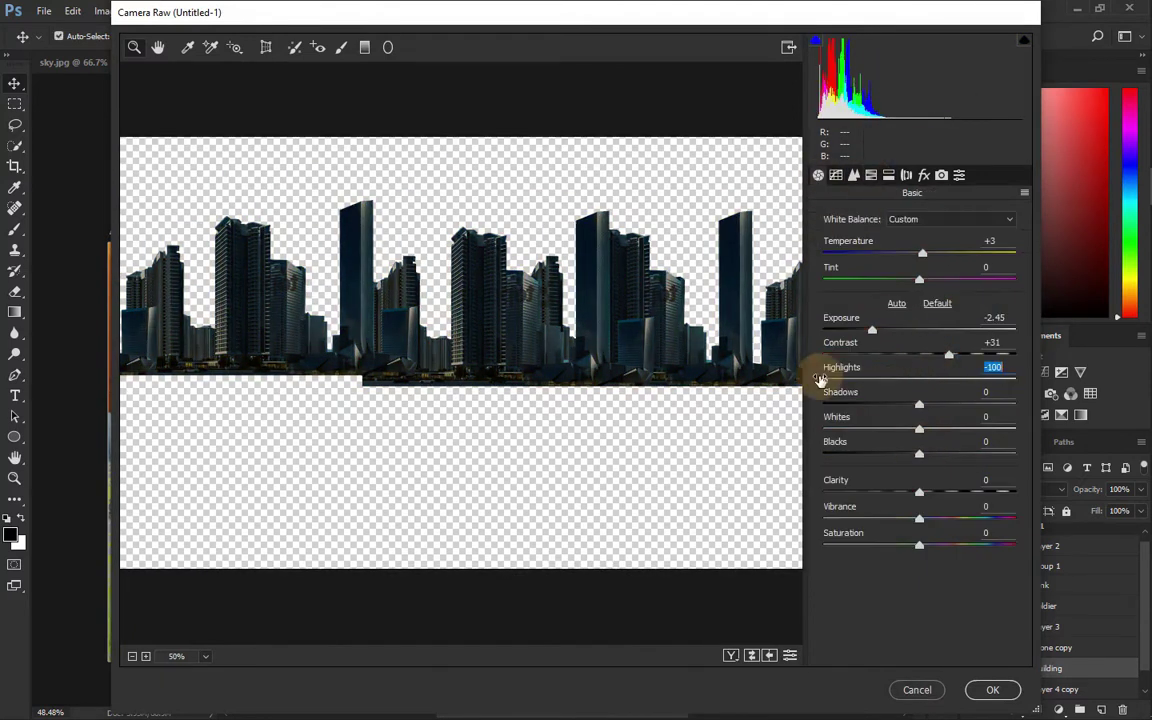
pyautogui.click(992, 690)
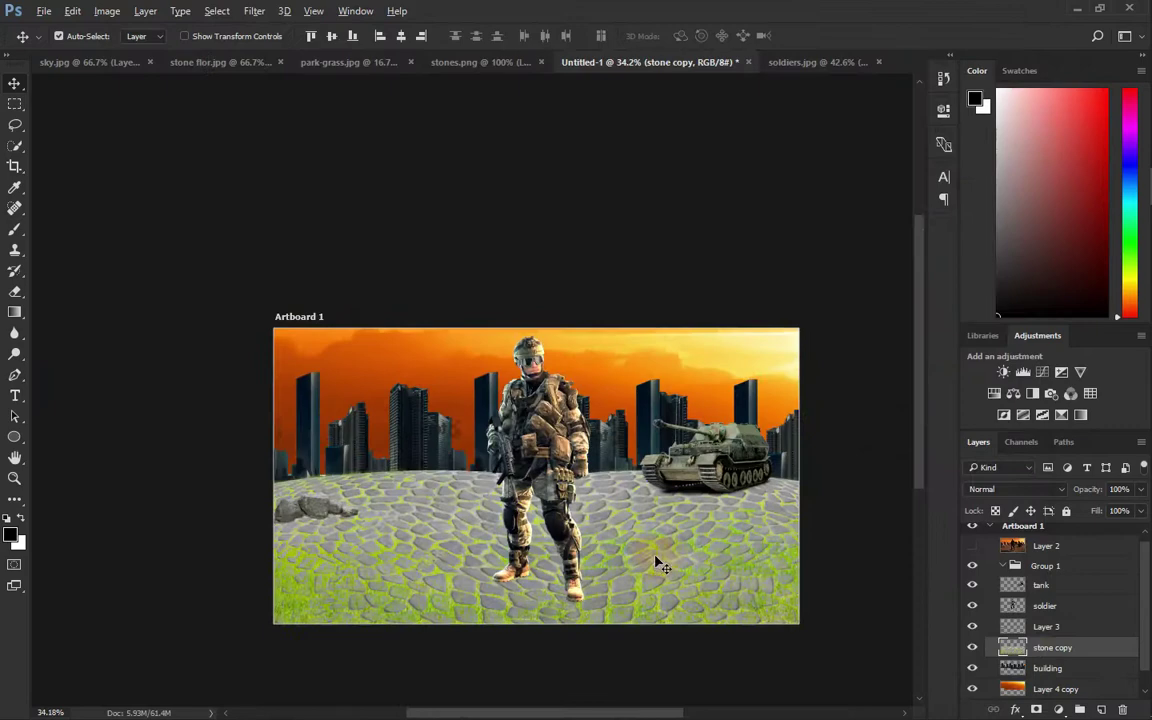
# Darken the stone copy floor with Camera Raw: Exposure -1.50, Contrast +52
pyautogui.hotkey('ctrl', 'shift', 'a')
pyautogui.moveTo(919, 330)
pyautogui.mouseDown()
pyautogui.moveTo(890, 330)
pyautogui.moveTo(969, 355)
pyautogui.mouseUp()
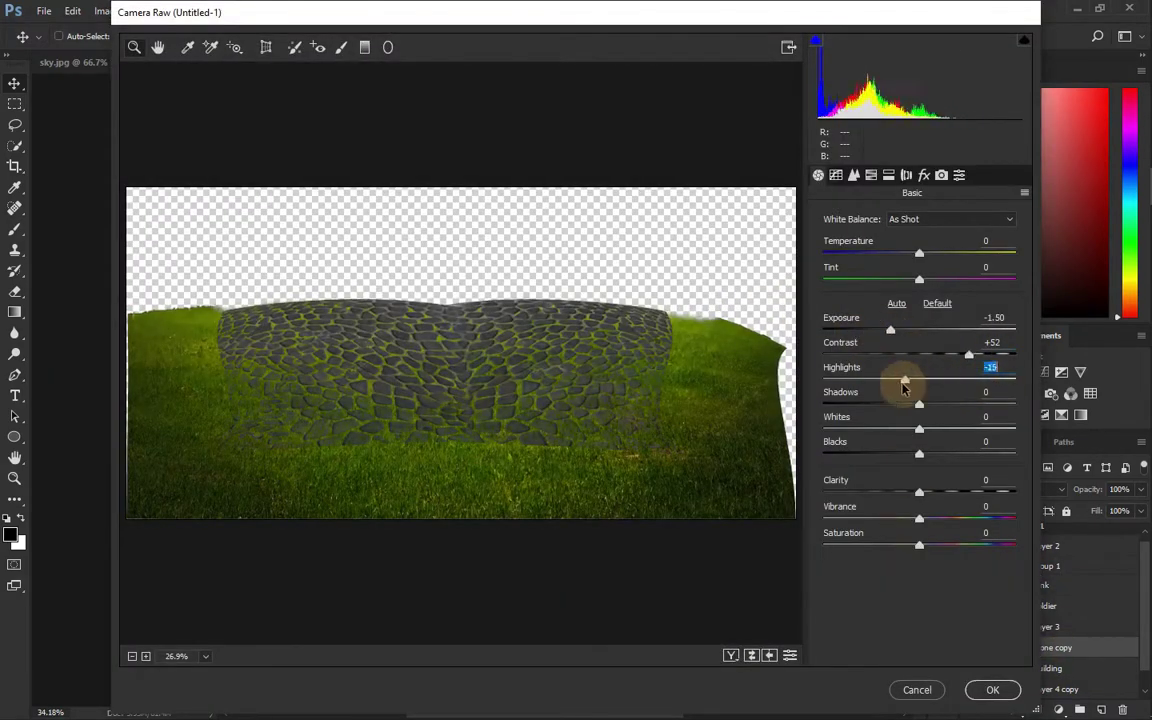
pyautogui.click(992, 692)
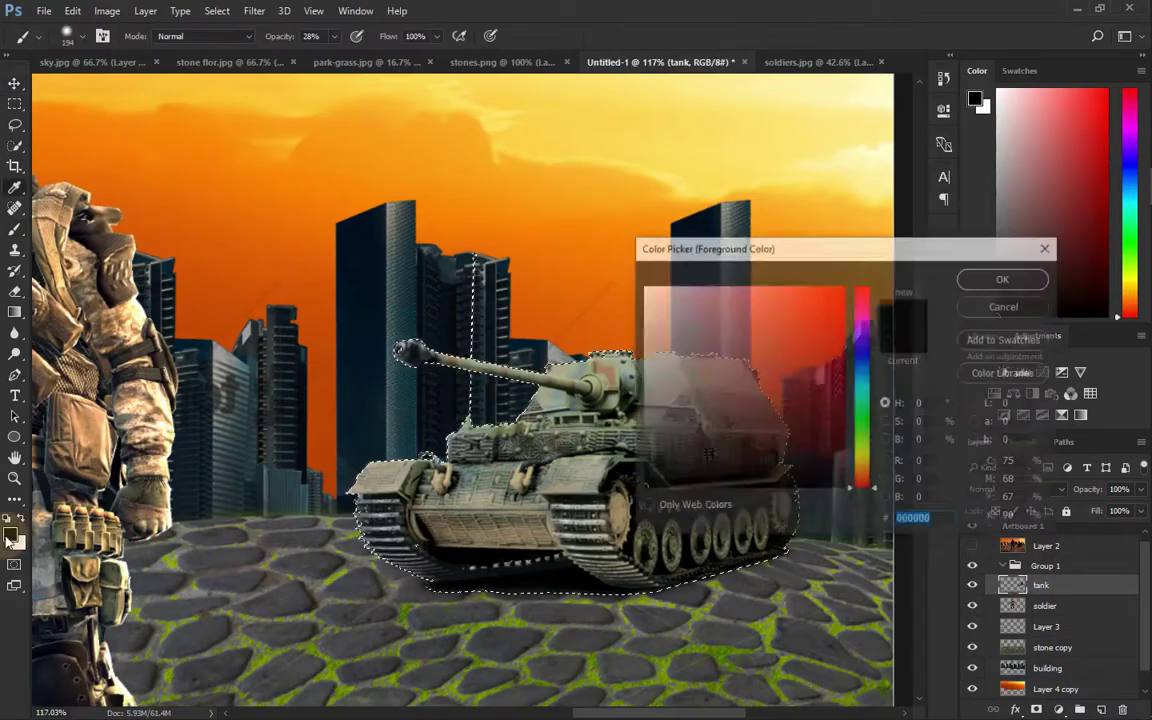
# Shrink the brush and darken the light patch on the tank hull
pyautogui.scroll(3, 491, 481)
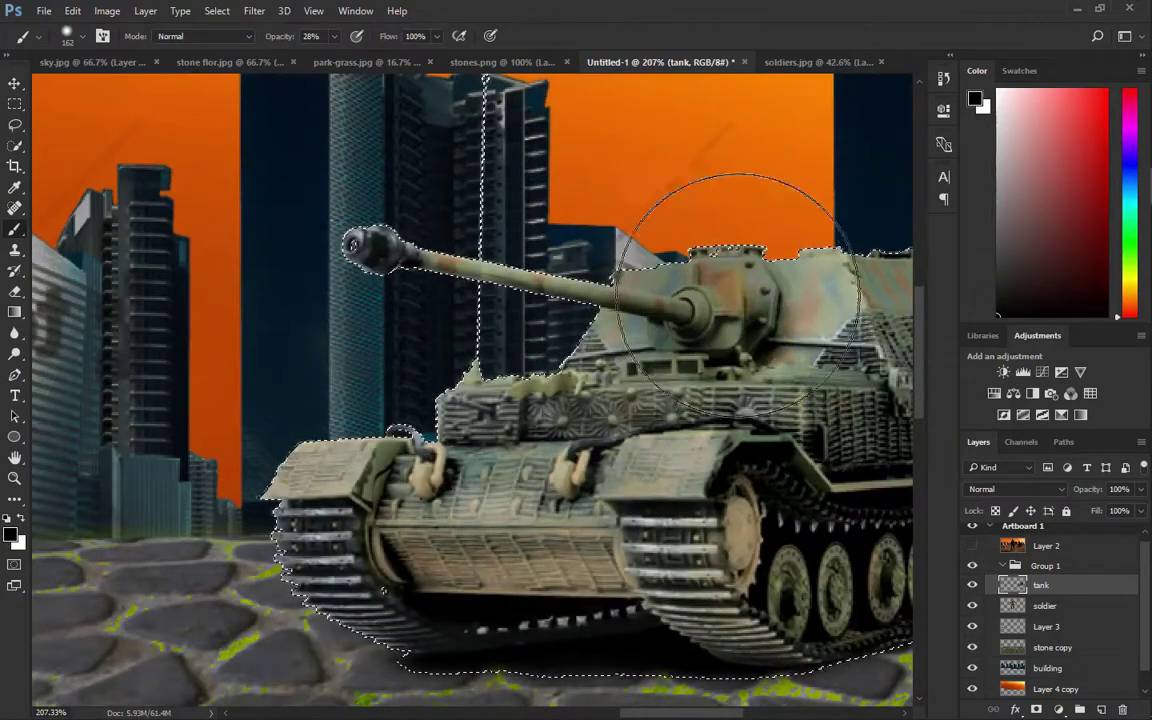
pyautogui.press('[')
pyautogui.press('[')
pyautogui.press('[')
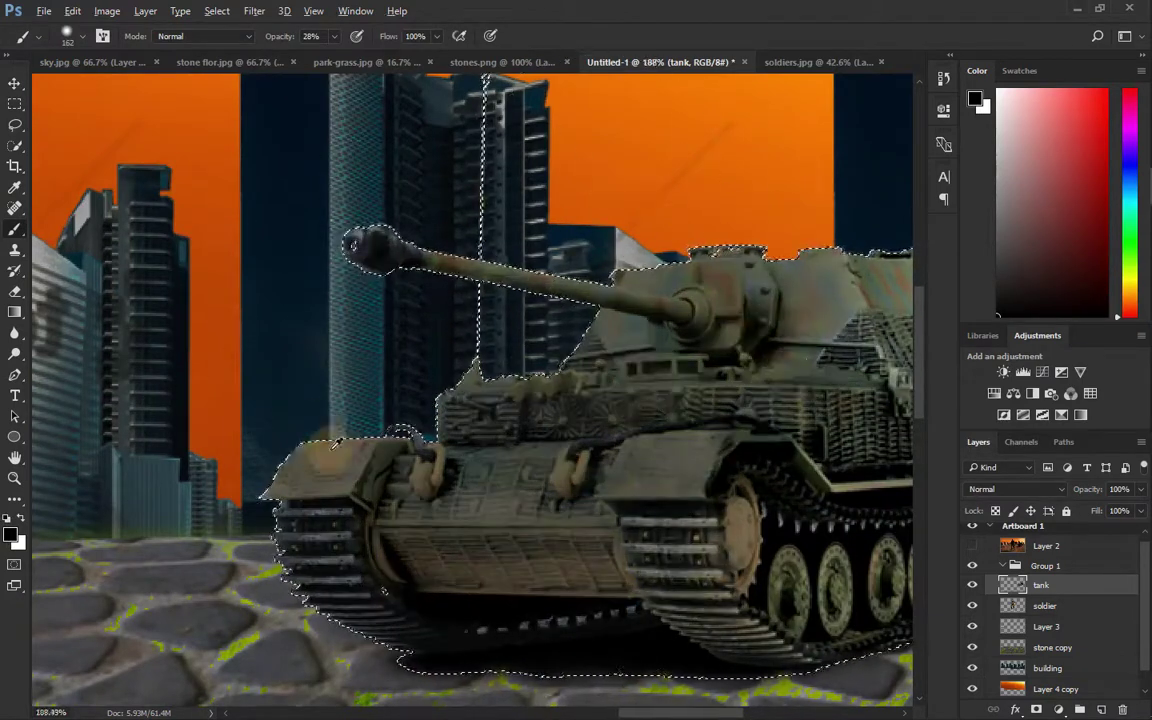
pyautogui.scroll(1, 390, 275)
pyautogui.scroll(-3, 116, 630)
pyautogui.scroll(-2, 116, 630)
pyautogui.scroll(2, 424, 458)
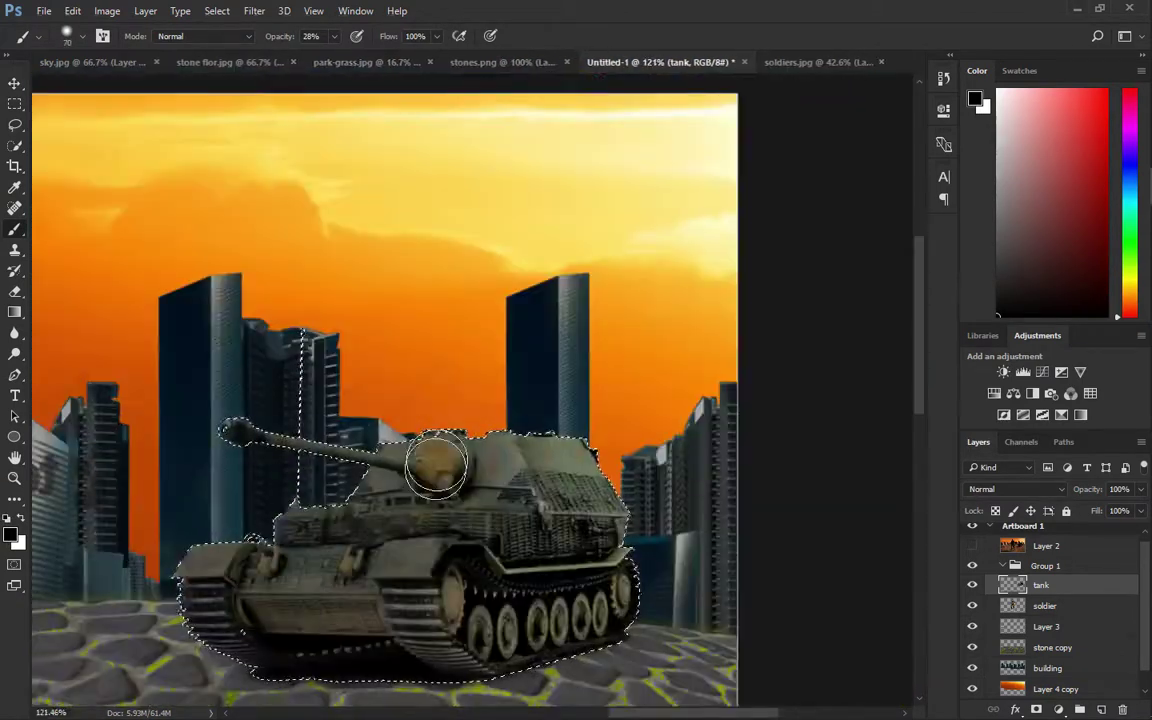
pyautogui.moveTo(386, 554); pyautogui.dragTo(103, 611)
pyautogui.scroll(3, 540, 520)
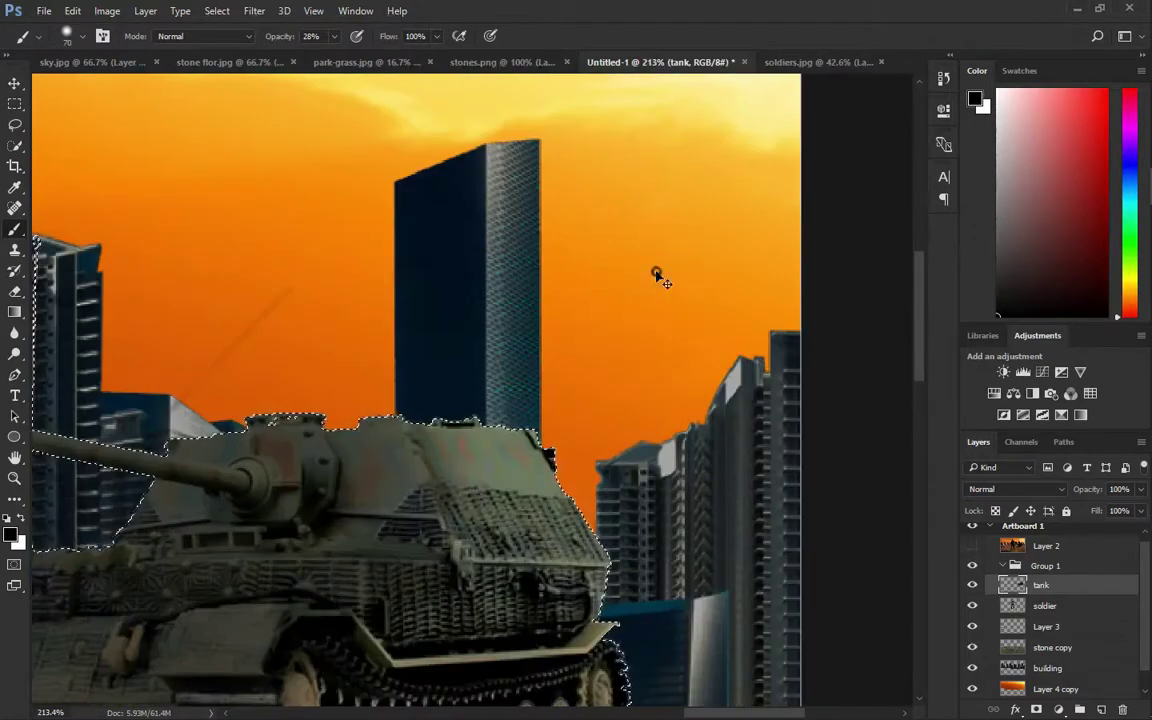
# Paint orange light onto the tank's hull and turret top with the soft 28% brush
pyautogui.keyDown('alt'); pyautogui.click(468, 453); pyautogui.keyUp('alt')
pyautogui.click(1041, 585)
pyautogui.moveTo(400, 430)
pyautogui.mouseDown()
pyautogui.moveTo(540, 527)
pyautogui.moveTo(420, 560)
pyautogui.mouseUp()
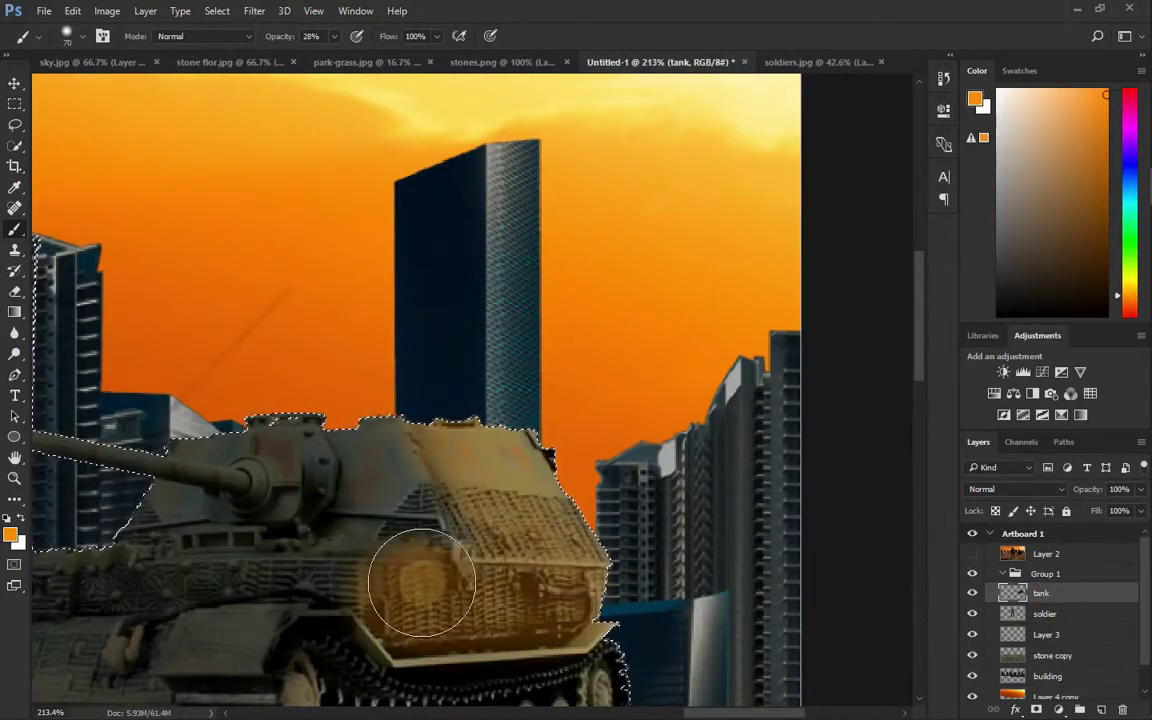
pyautogui.scroll(-1, 420, 560)
pyautogui.moveTo(566, 668); pyautogui.dragTo(642, 545)
pyautogui.hotkey('ctrl', 'alt', 'z')
pyautogui.hotkey('ctrl', 'alt', 'z')
pyautogui.hotkey('ctrl', 'alt', 'z')
pyautogui.click(487, 408)
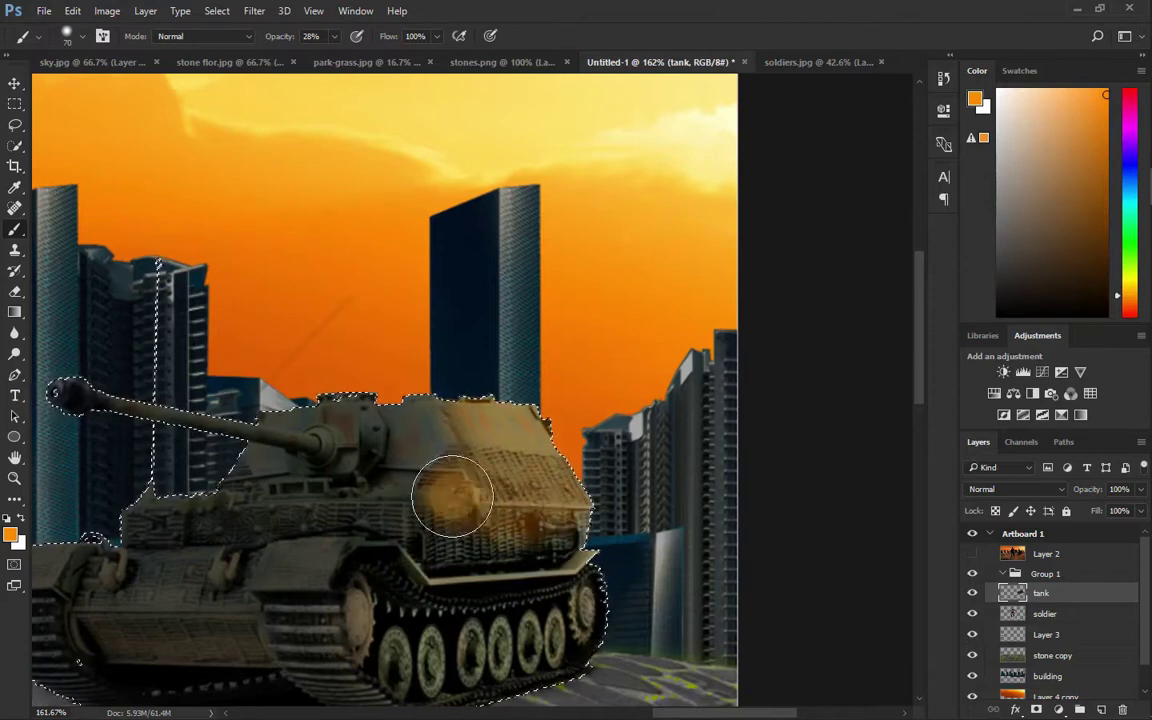
pyautogui.moveTo(452, 496); pyautogui.dragTo(504, 674)
pyautogui.scroll(-3, 504, 674)
# Paint the tank's front armour panel and wheels orange with a smaller brush
pyautogui.hotkey('ctrl', 'shift', 'alt', 'n')
pyautogui.scroll(5, 527, 423)
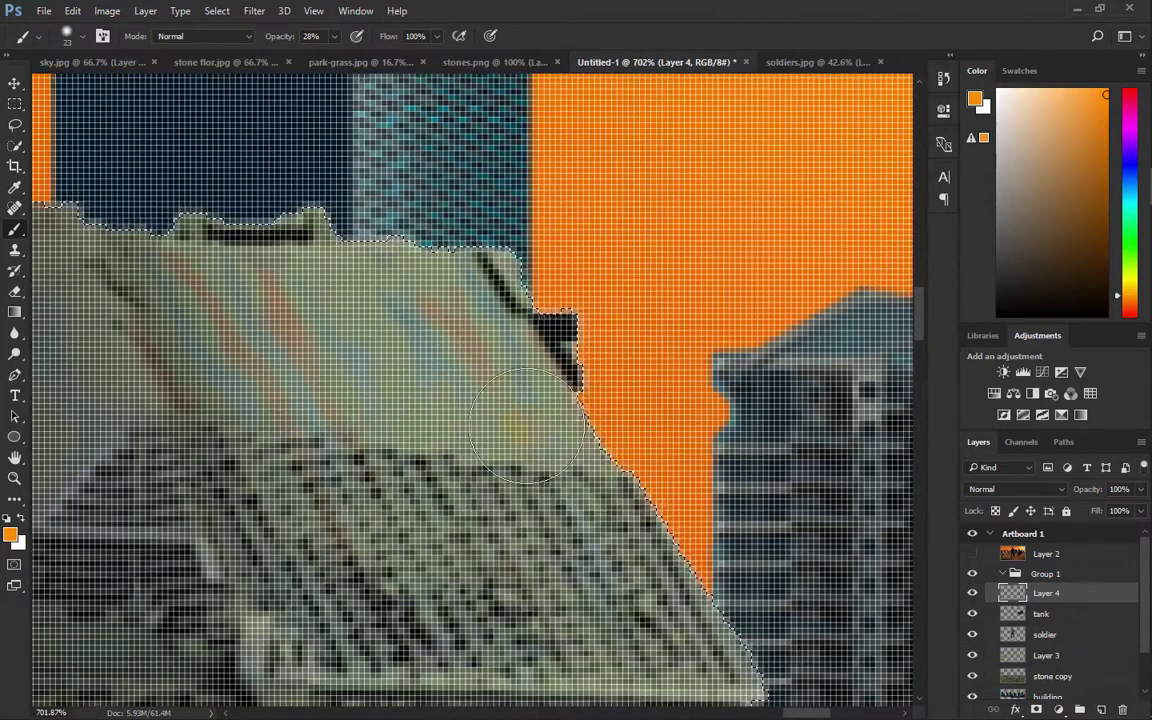
pyautogui.scroll(-2, 527, 423)
pyautogui.moveTo(740, 400)
pyautogui.mouseDown()
pyautogui.moveTo(300, 480)
pyautogui.moveTo(289, 558)
pyautogui.mouseUp()
pyautogui.scroll(-3, 300, 480)
pyautogui.scroll(2, 293, 491)
pyautogui.scroll(-3, 143, 496)
pyautogui.scroll(2, 378, 424)
pyautogui.moveTo(378, 424)
pyautogui.mouseDown()
pyautogui.moveTo(501, 571)
pyautogui.moveTo(420, 620)
pyautogui.mouseUp()
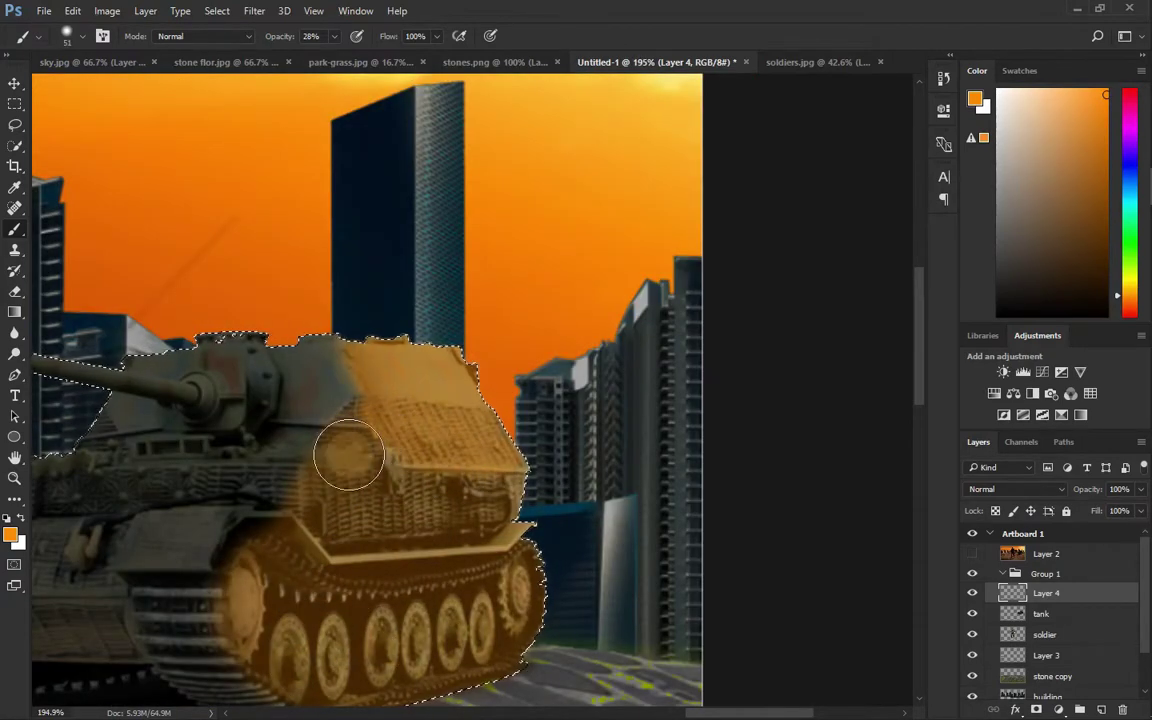
# Paint black over the left half of the tank to darken it
pyautogui.scroll(-5, 500, 570)
pyautogui.press('d')
pyautogui.scroll(4, 283, 411)
pyautogui.moveTo(283, 411)
pyautogui.mouseDown()
pyautogui.moveTo(290, 560)
pyautogui.moveTo(450, 450)
pyautogui.mouseUp()
pyautogui.scroll(-5, 399, 345)
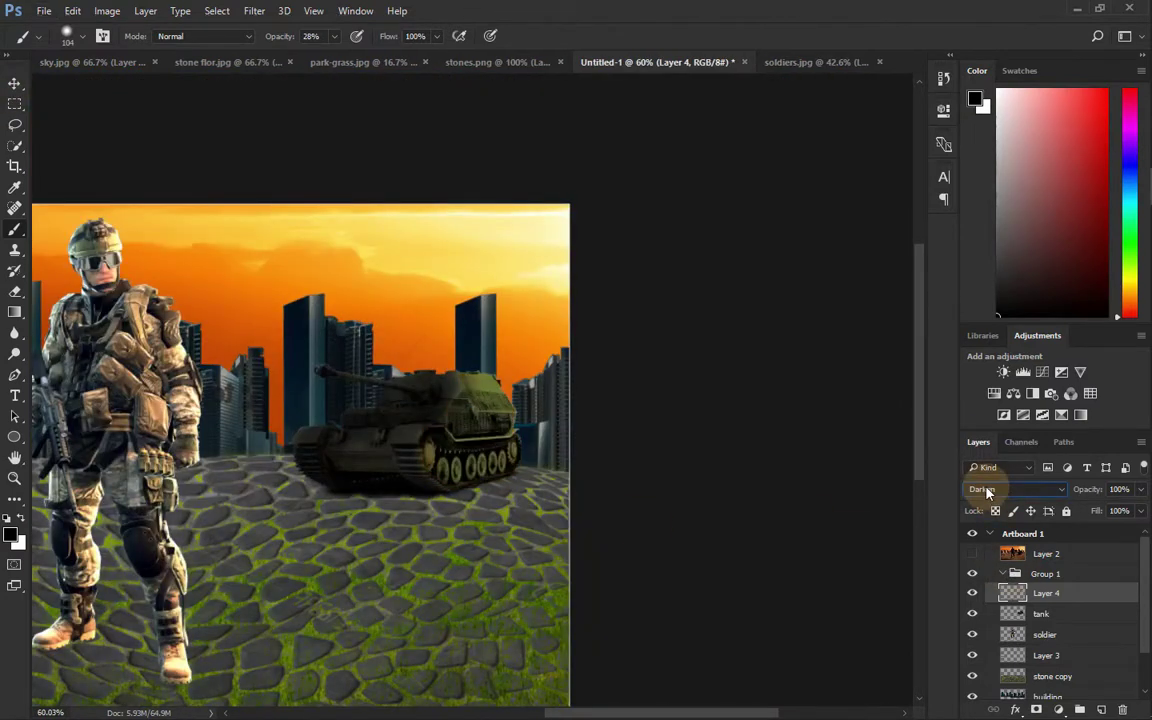
# Set Layer 4 to Overlay, then reset floor Highlights and raise Contrast to +42 in Camera Raw
pyautogui.press('Down')
pyautogui.press('Down')
pyautogui.press('Down')
pyautogui.press('Down')
pyautogui.press('Down')
pyautogui.press('Down')
pyautogui.press('Down')
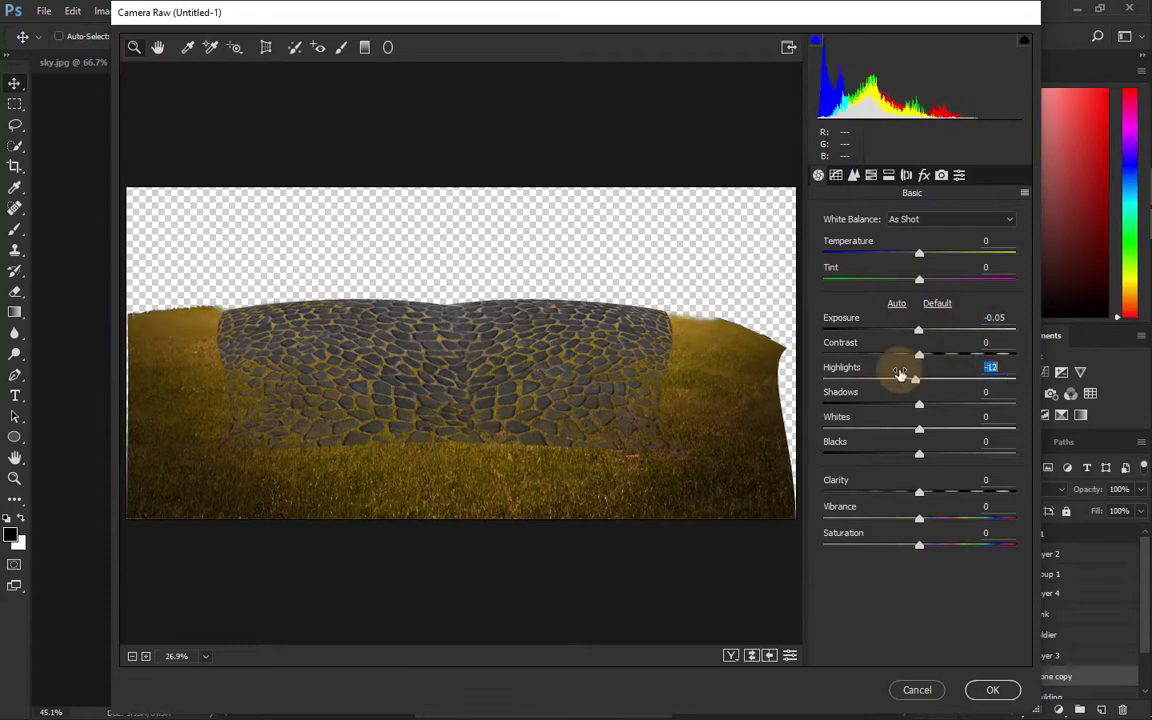
pyautogui.doubleClick(914, 378)
pyautogui.moveTo(919, 355); pyautogui.dragTo(955, 358)
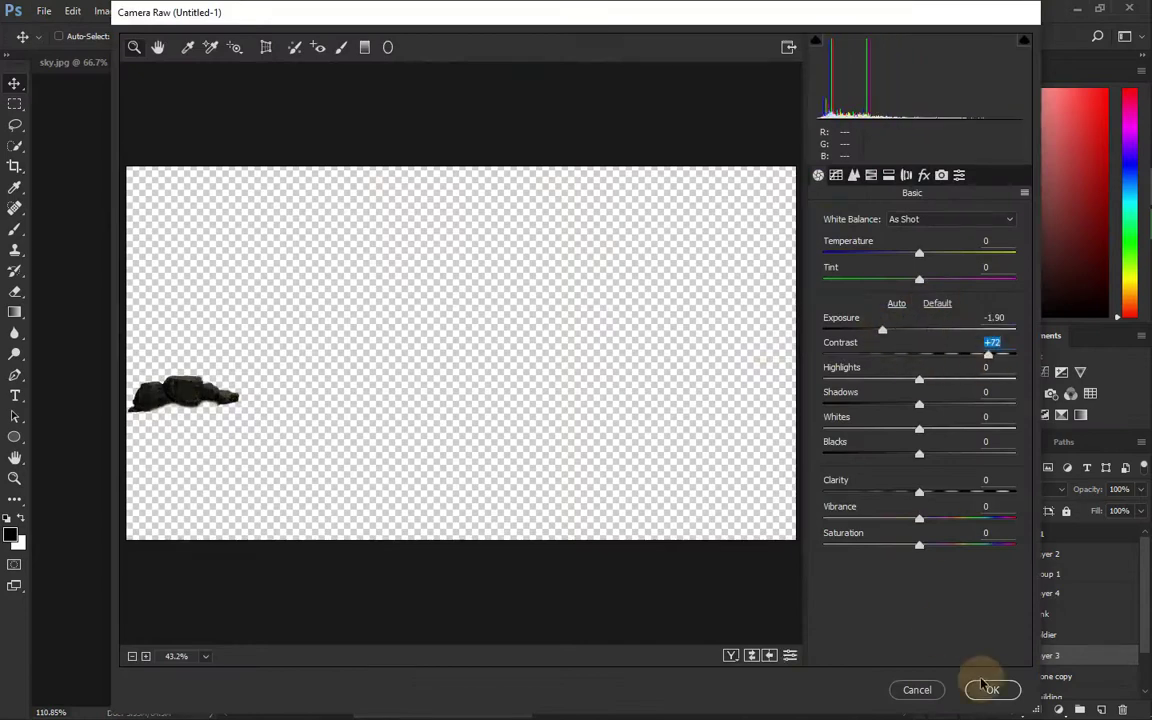
# Apply the stone floor Camera Raw changes and brush darkness onto parts of the stone ground
pyautogui.click(985, 688)
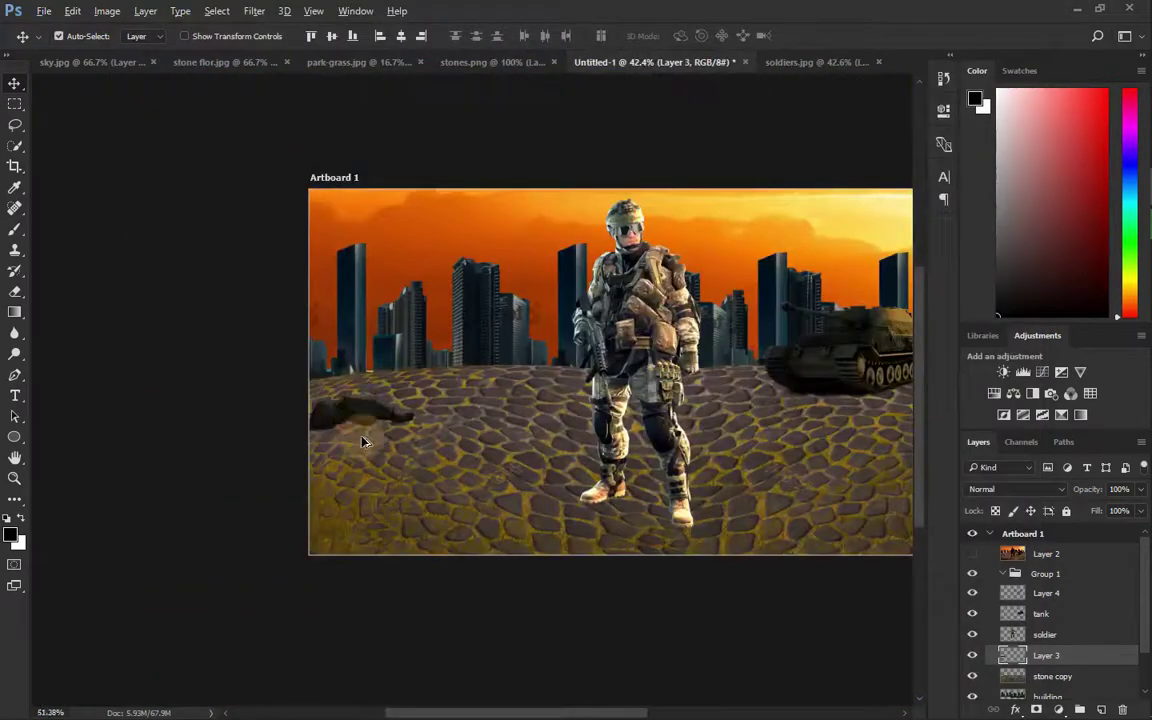
pyautogui.moveTo(400, 470)
pyautogui.mouseDown()
pyautogui.moveTo(771, 475)
pyautogui.moveTo(540, 508)
pyautogui.mouseUp()
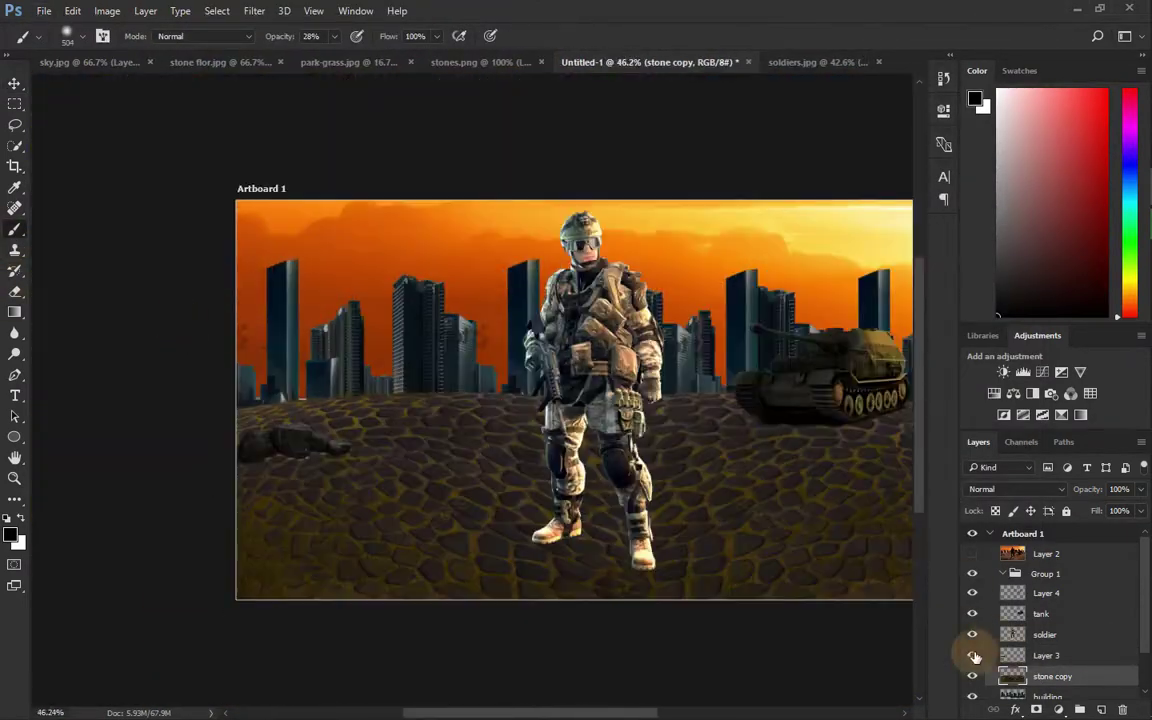
pyautogui.scroll(-1, 975, 656)
# Add a Hue/Saturation layer clipped to the buildings with Hue -180 and Saturation +60
pyautogui.keyDown('ctrl'); pyautogui.click(1012, 652); pyautogui.keyUp('ctrl')
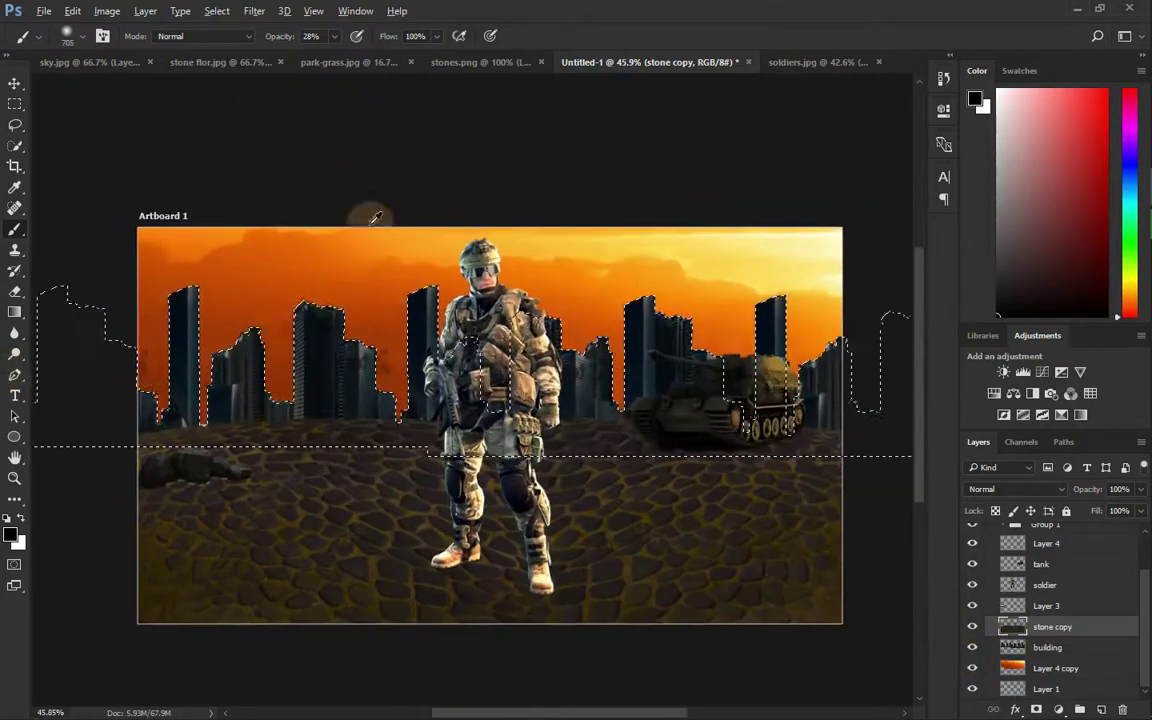
pyautogui.click(1013, 393)
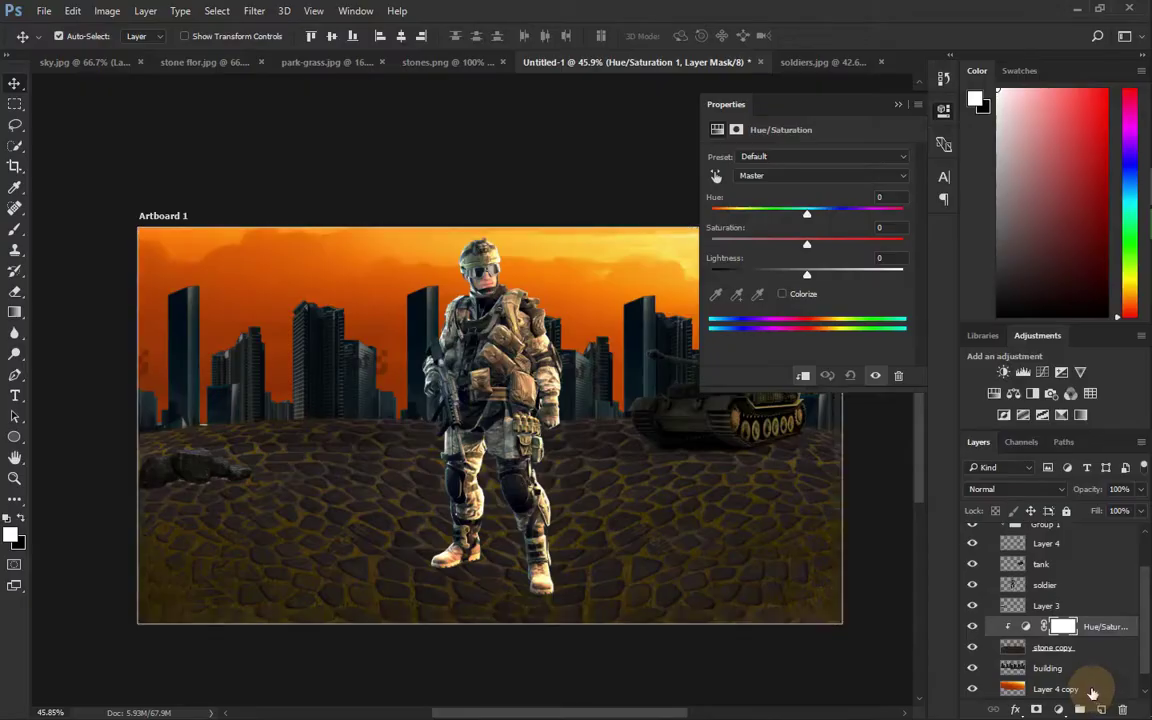
pyautogui.moveTo(1068, 628); pyautogui.dragTo(1060, 655)
pyautogui.rightClick(1100, 626)
pyautogui.click(848, 311)
pyautogui.moveTo(807, 214); pyautogui.dragTo(834, 216)
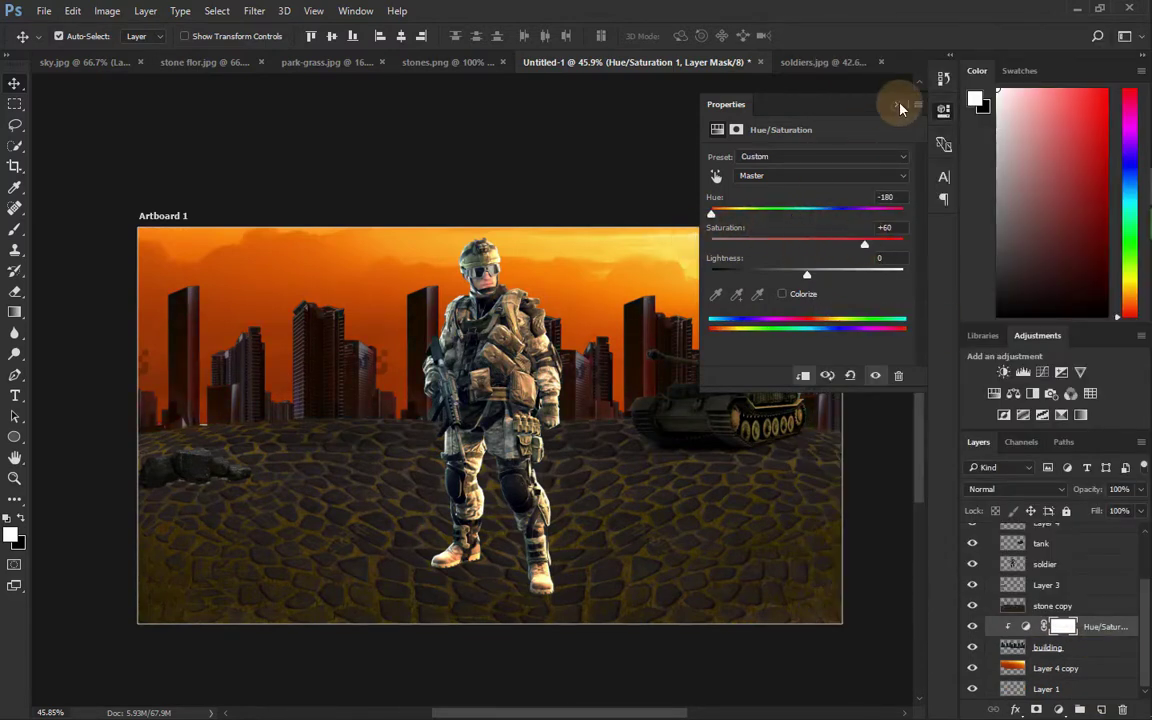
pyautogui.click(900, 108)
# Recolour the buildings in Camera Raw: HSL Reds +96, lower Exposure, Shadows -54, deeper Blacks
pyautogui.scroll(2, 705, 563)
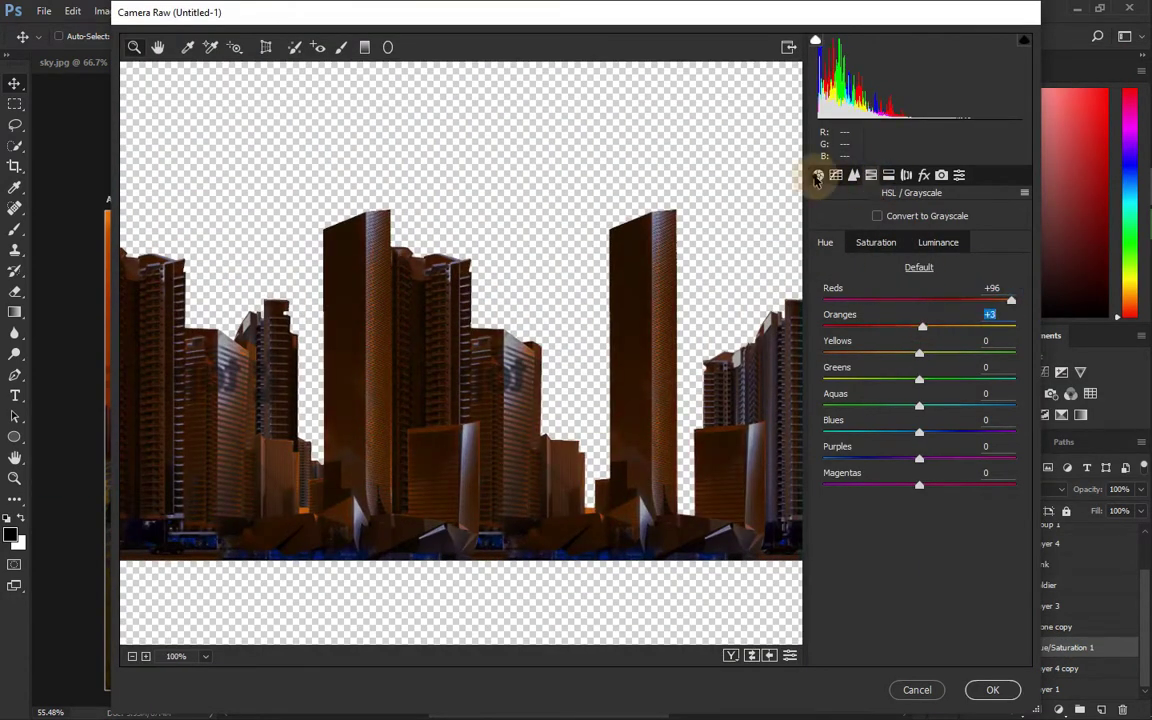
pyautogui.click(818, 176)
pyautogui.moveTo(919, 331); pyautogui.dragTo(888, 331)
pyautogui.moveTo(822, 404); pyautogui.dragTo(867, 404)
pyautogui.moveTo(897, 331); pyautogui.dragTo(916, 334)
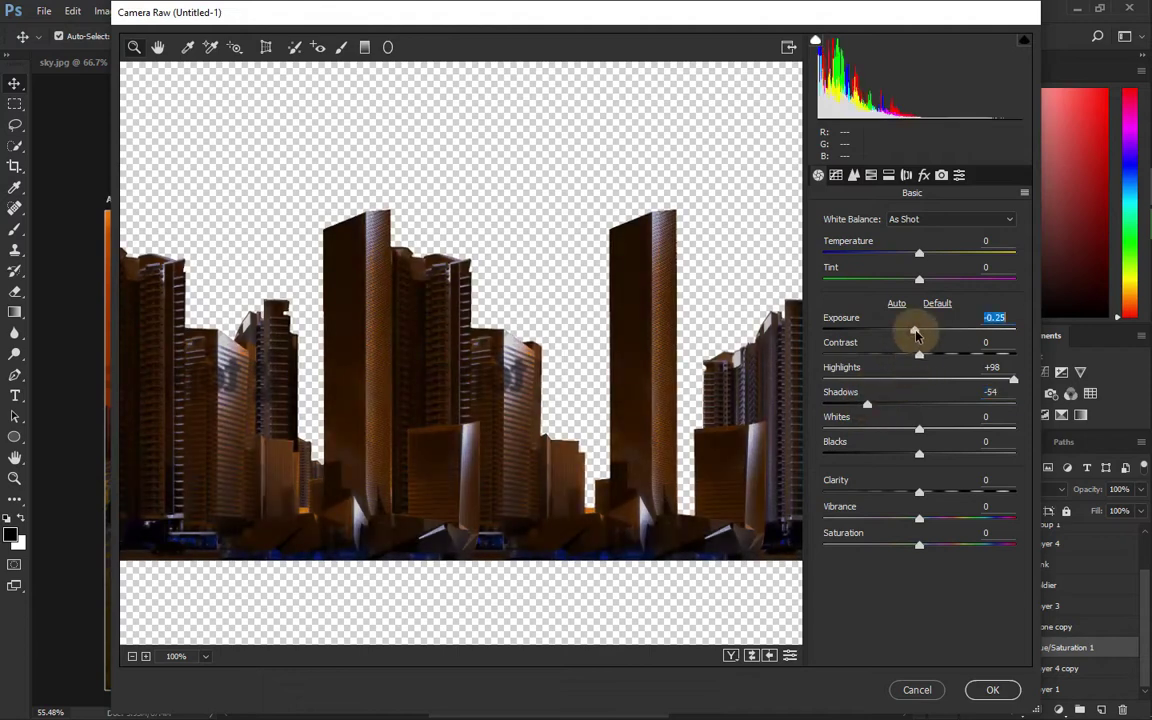
pyautogui.moveTo(919, 453); pyautogui.dragTo(810, 442)
pyautogui.click(992, 690)
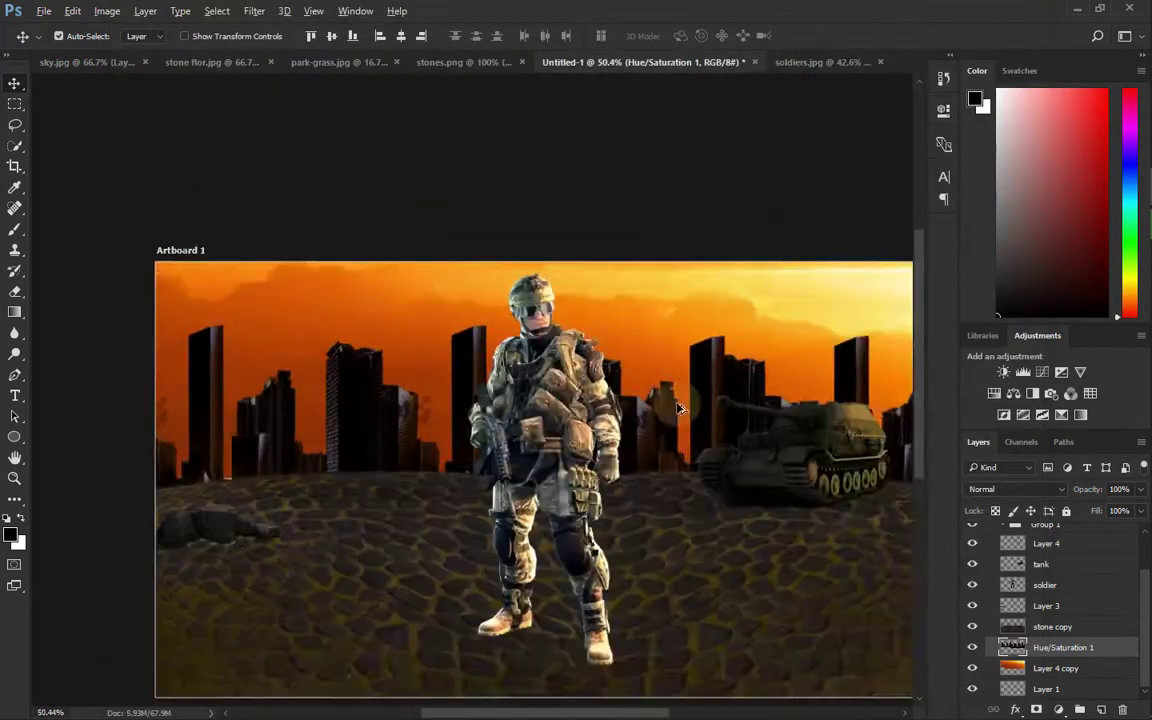
pyautogui.scroll(3, 157, 352)
pyautogui.scroll(-3, 411, 406)
# On a new Layer 5, paint orange rim light down the left building and right tower
pyautogui.scroll(-2, 398, 375)
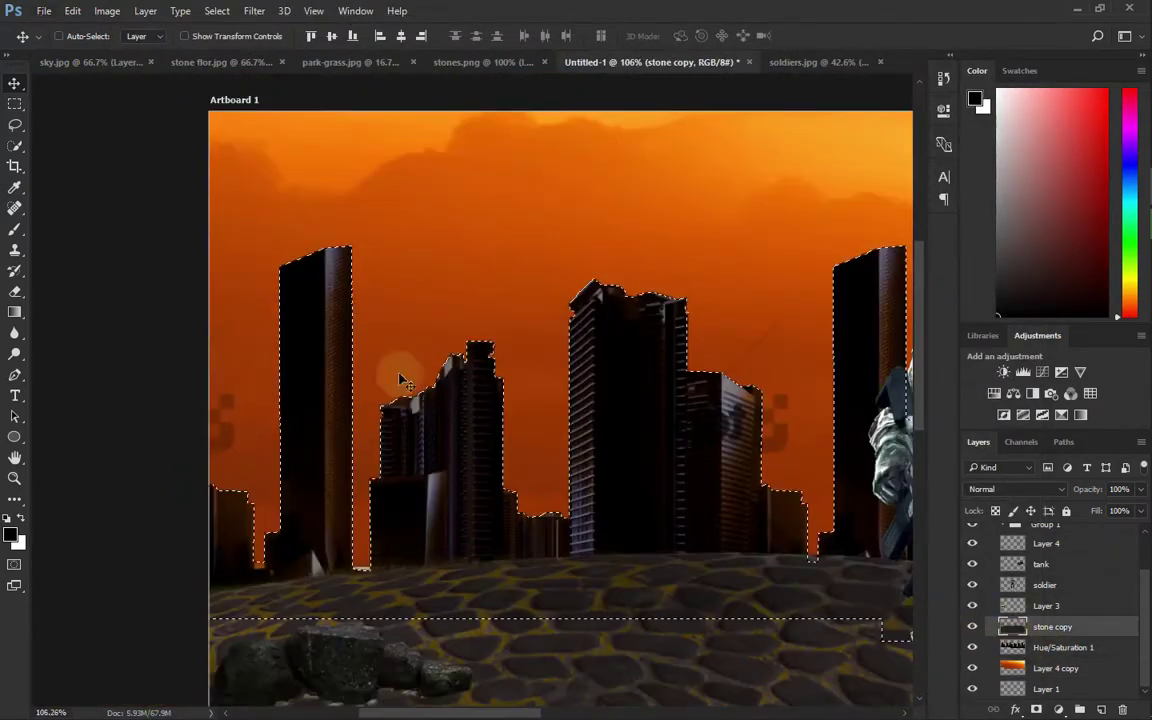
pyautogui.click(1104, 709)
pyautogui.moveTo(347, 251); pyautogui.dragTo(342, 500)
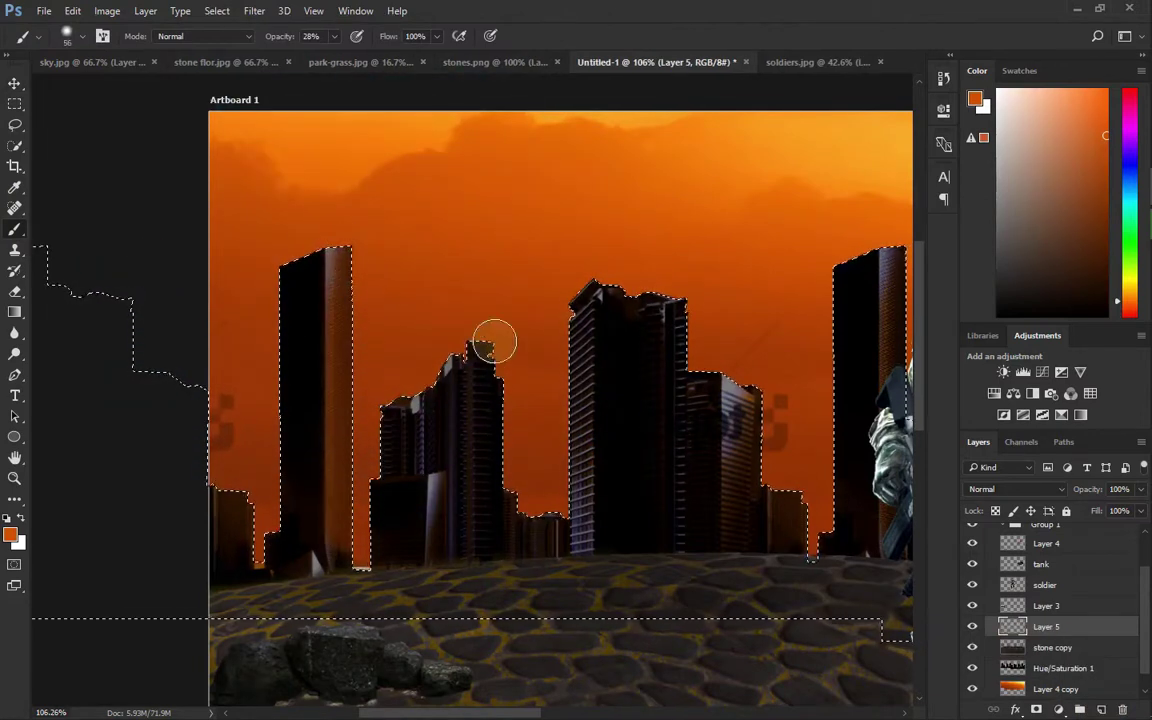
pyautogui.scroll(3, 490, 466)
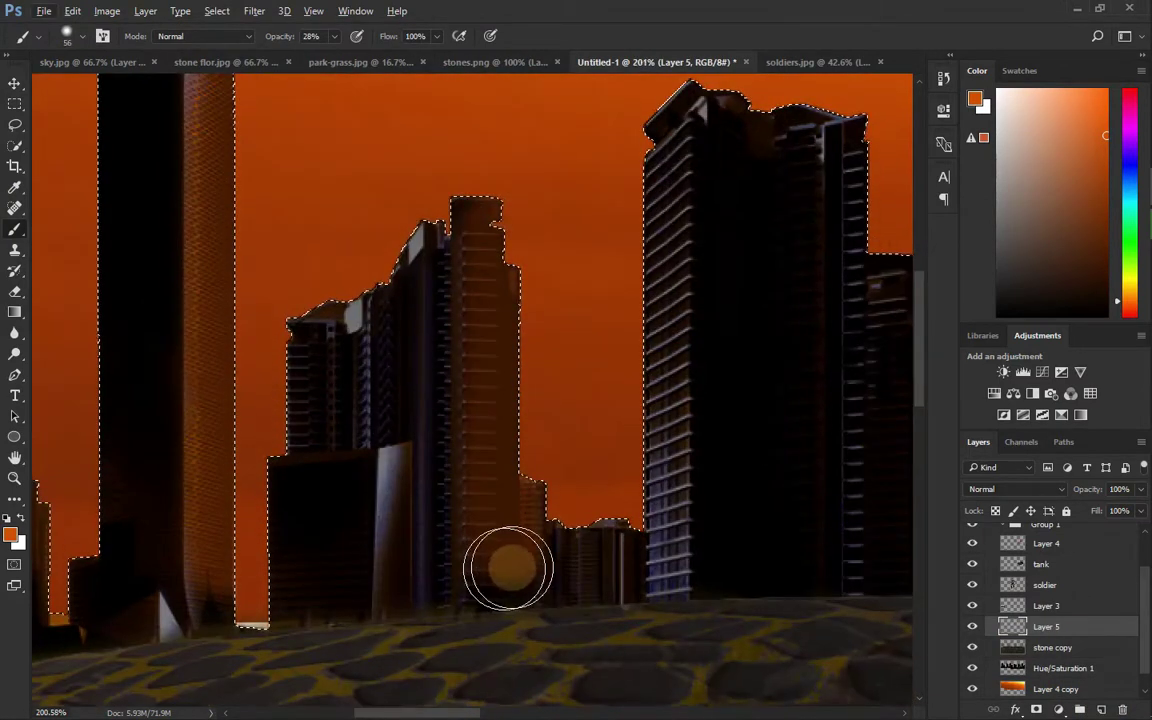
pyautogui.scroll(1, 651, 365)
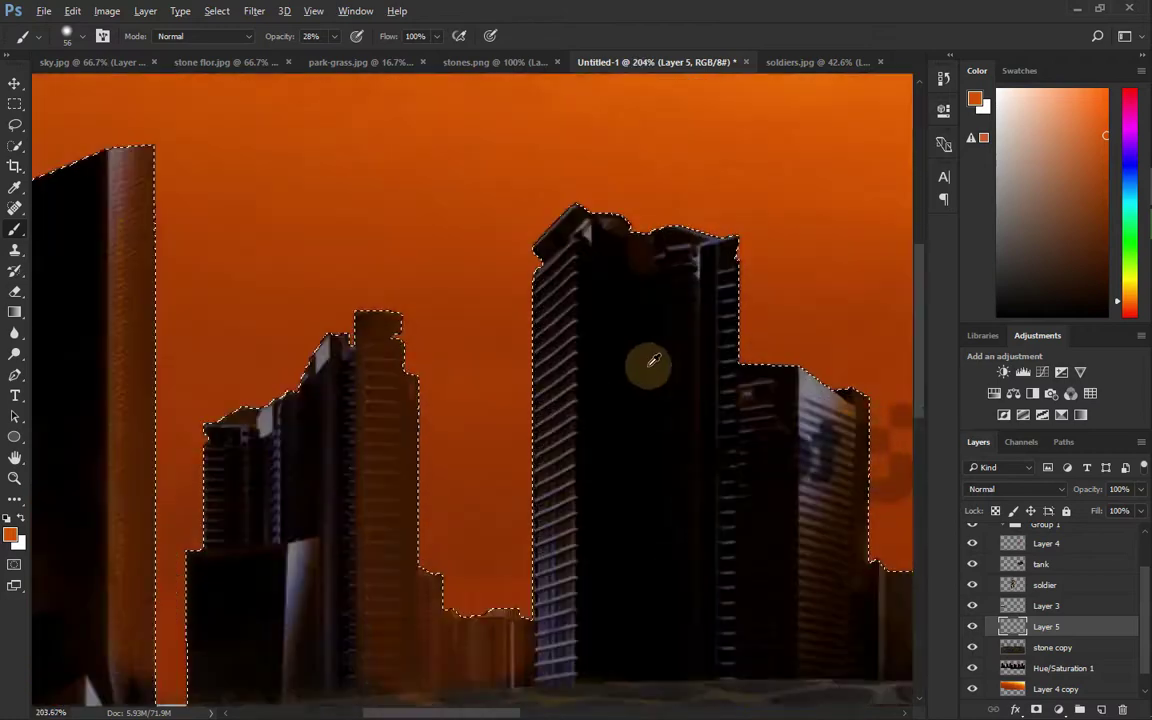
pyautogui.moveTo(610, 320); pyautogui.dragTo(672, 592)
# Add more orange tint along the tower edge facing the sky
pyautogui.scroll(-1, 760, 450)
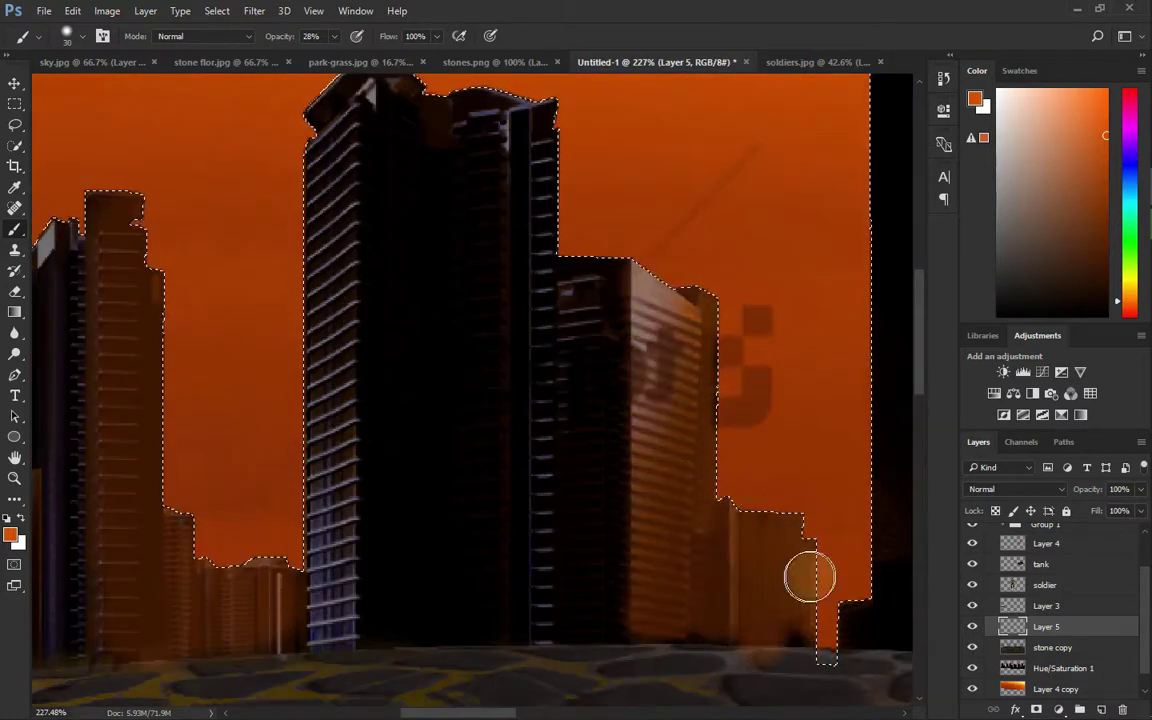
pyautogui.scroll(-3, 488, 393)
pyautogui.scroll(4, 368, 237)
pyautogui.scroll(-1, 190, 212)
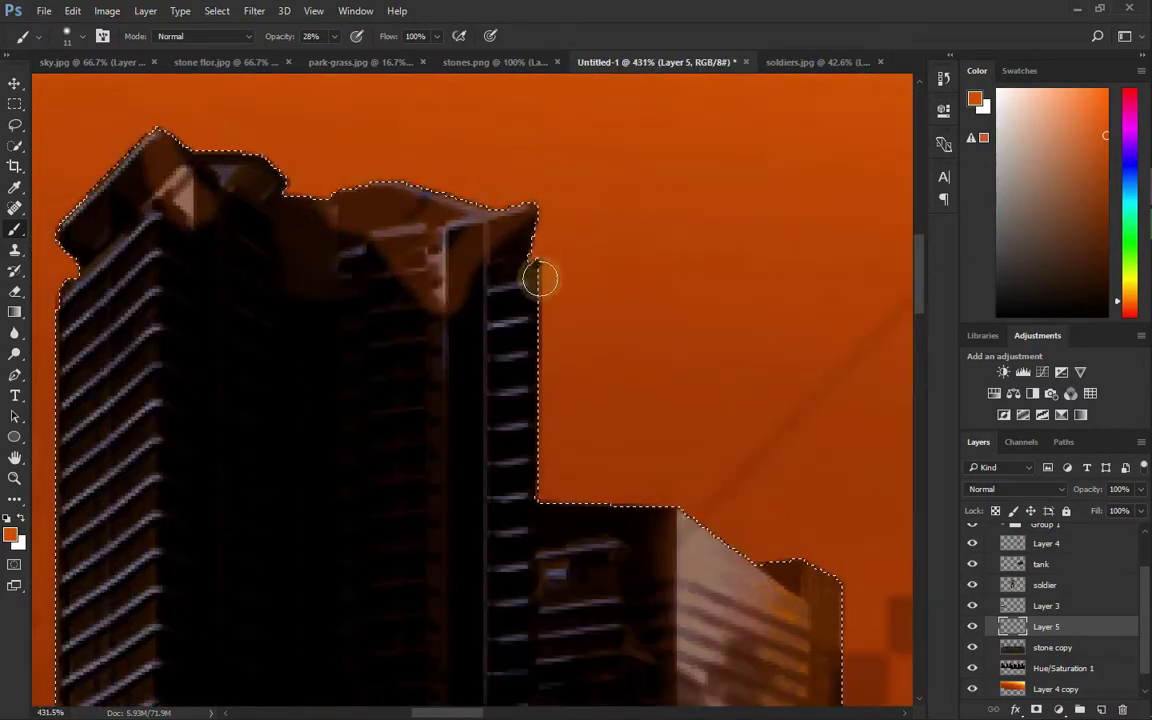
pyautogui.scroll(-1, 540, 275)
pyautogui.scroll(4, 527, 303)
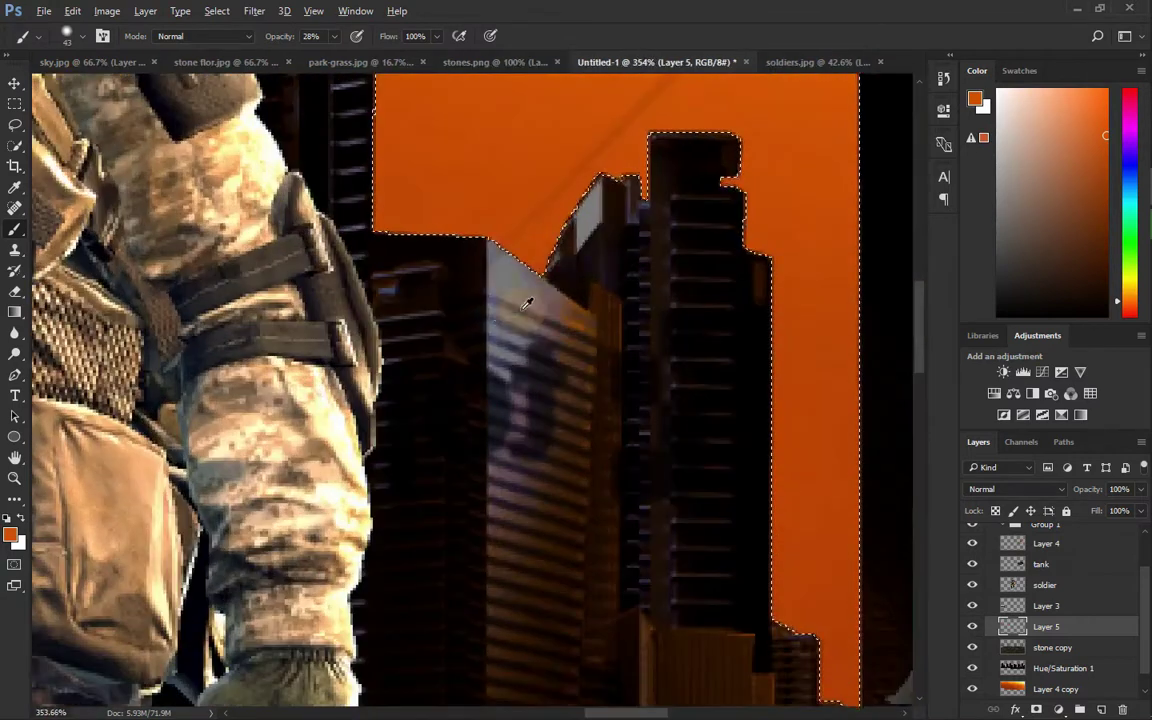
pyautogui.scroll(-2, 548, 391)
pyautogui.moveTo(551, 394); pyautogui.dragTo(548, 352)
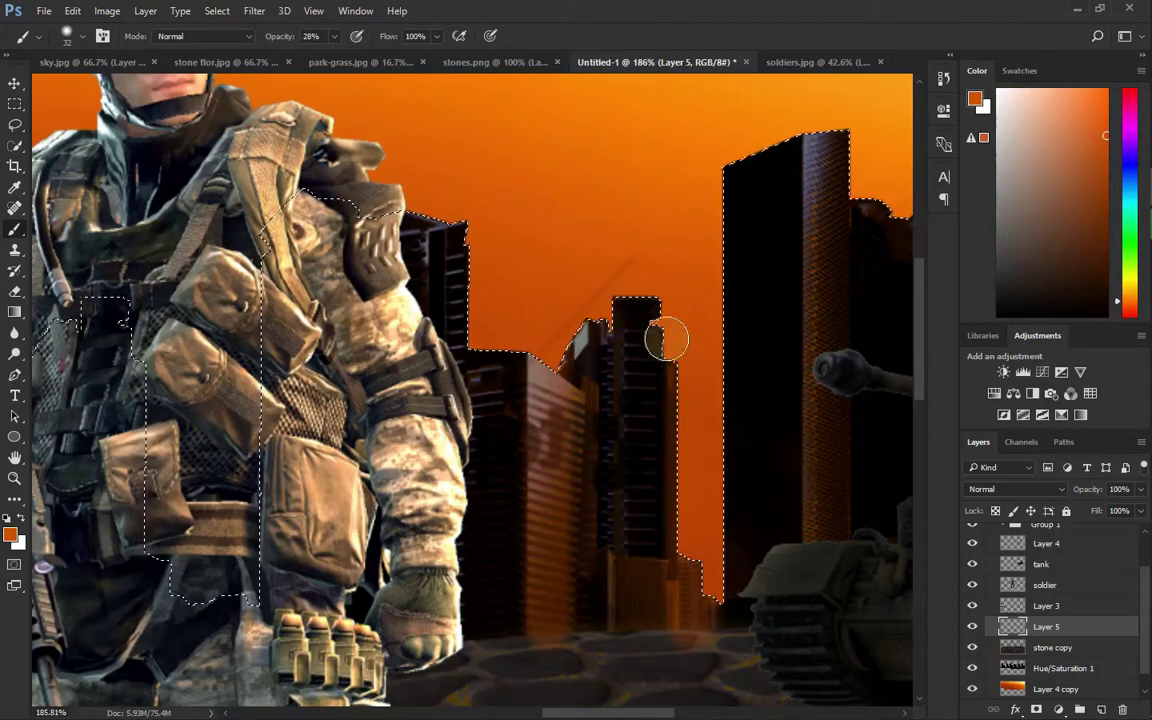
pyautogui.scroll(-3, 657, 333)
pyautogui.scroll(2, 720, 575)
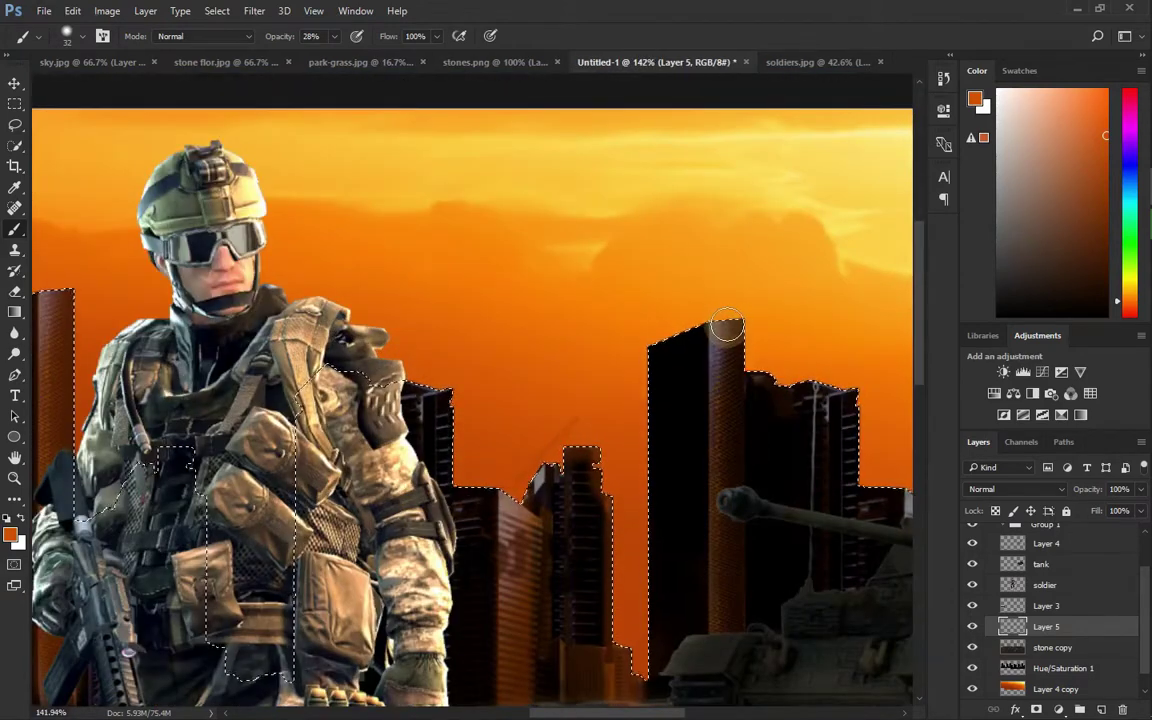
pyautogui.scroll(-2, 727, 327)
pyautogui.scroll(-1, 763, 431)
pyautogui.scroll(3, 763, 431)
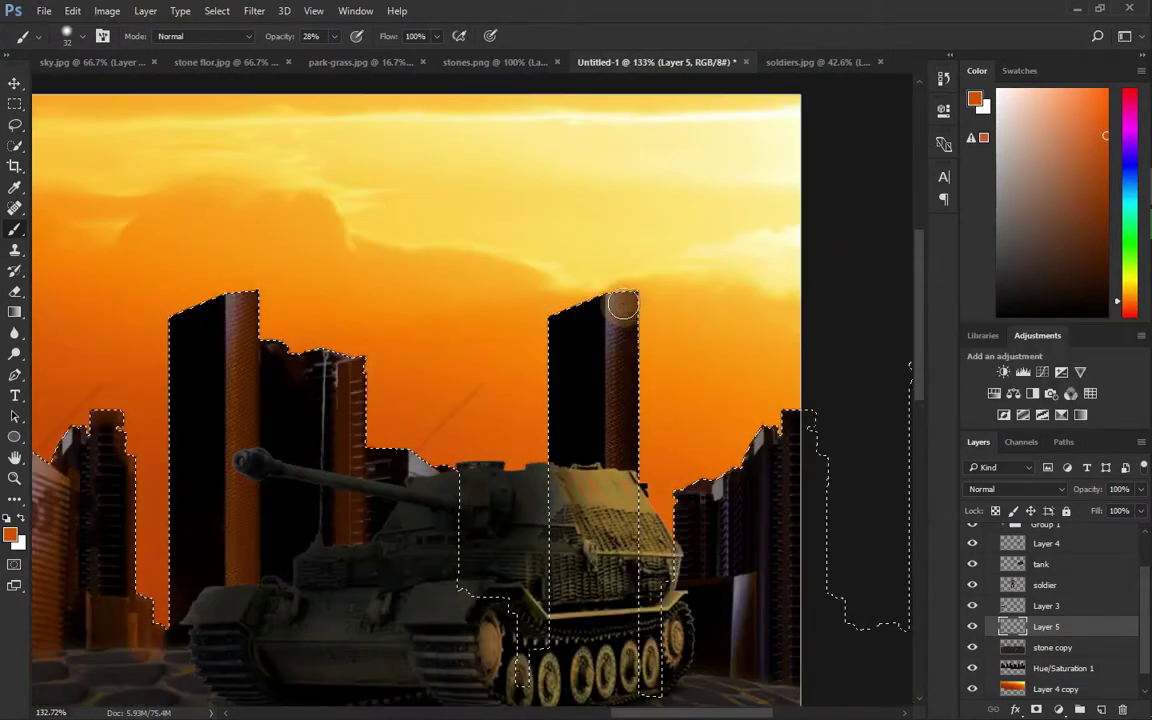
pyautogui.scroll(-3, 745, 660)
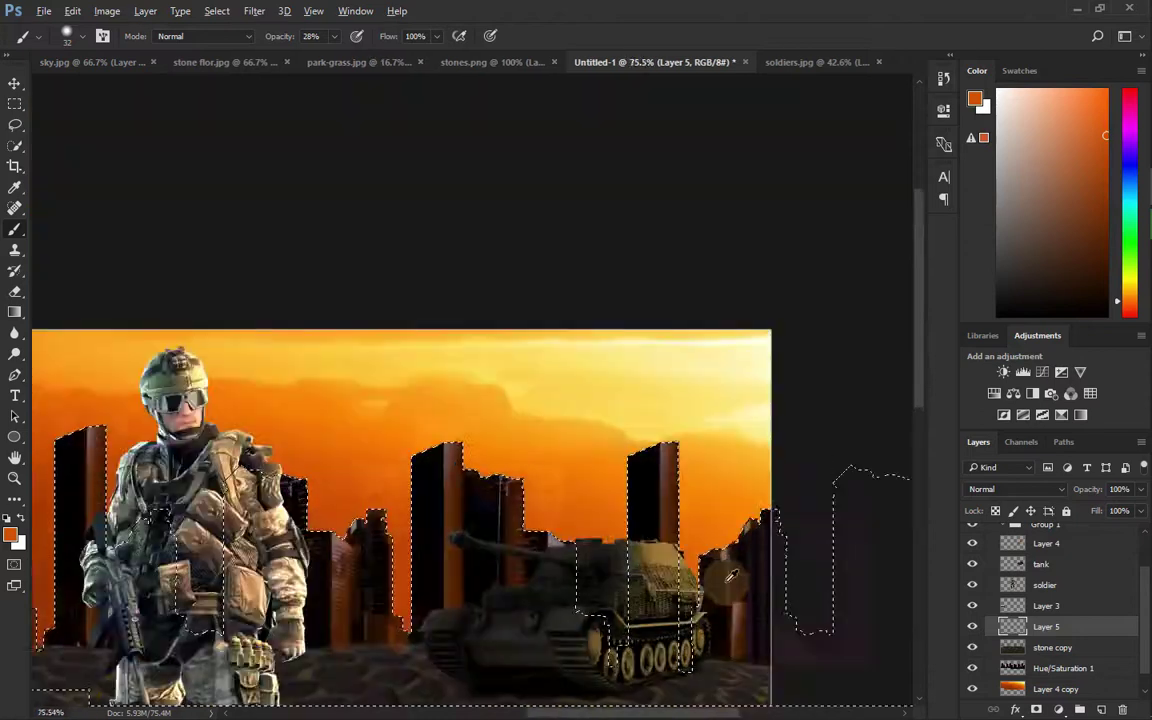
pyautogui.scroll(-1, 727, 578)
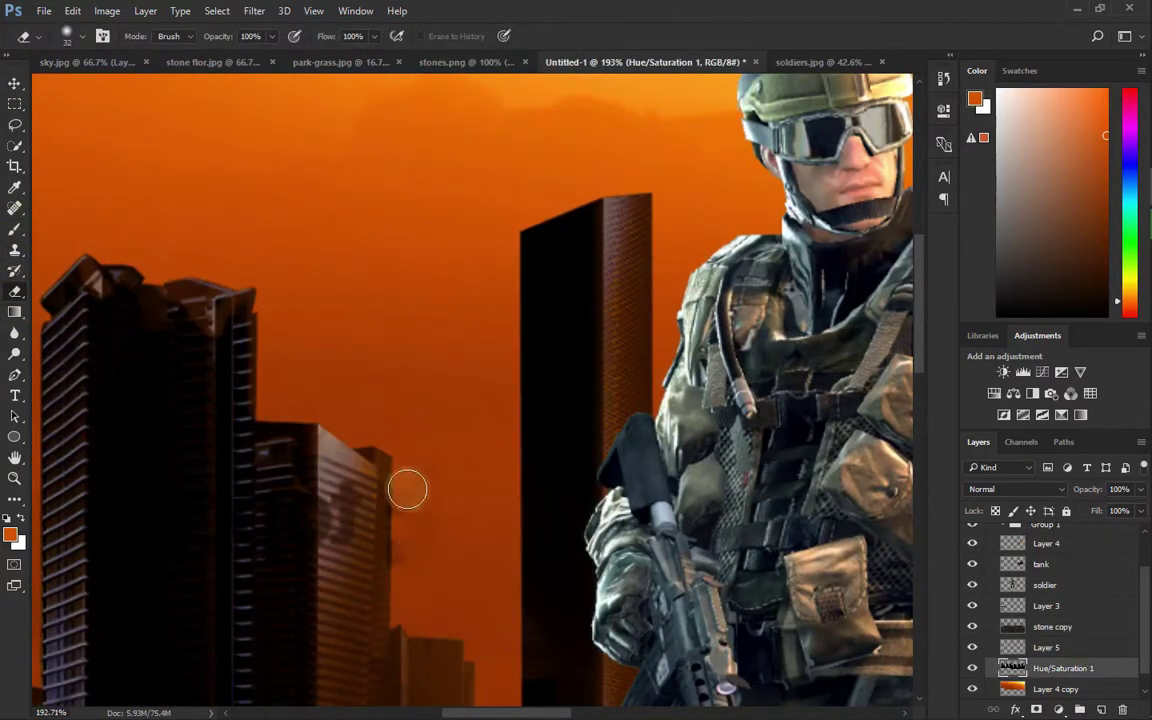
# Load the tank's outline as a selection and dismiss the history eraser error
pyautogui.scroll(-5, 407, 489)
pyautogui.click(1046, 647)
pyautogui.scroll(3, 823, 514)
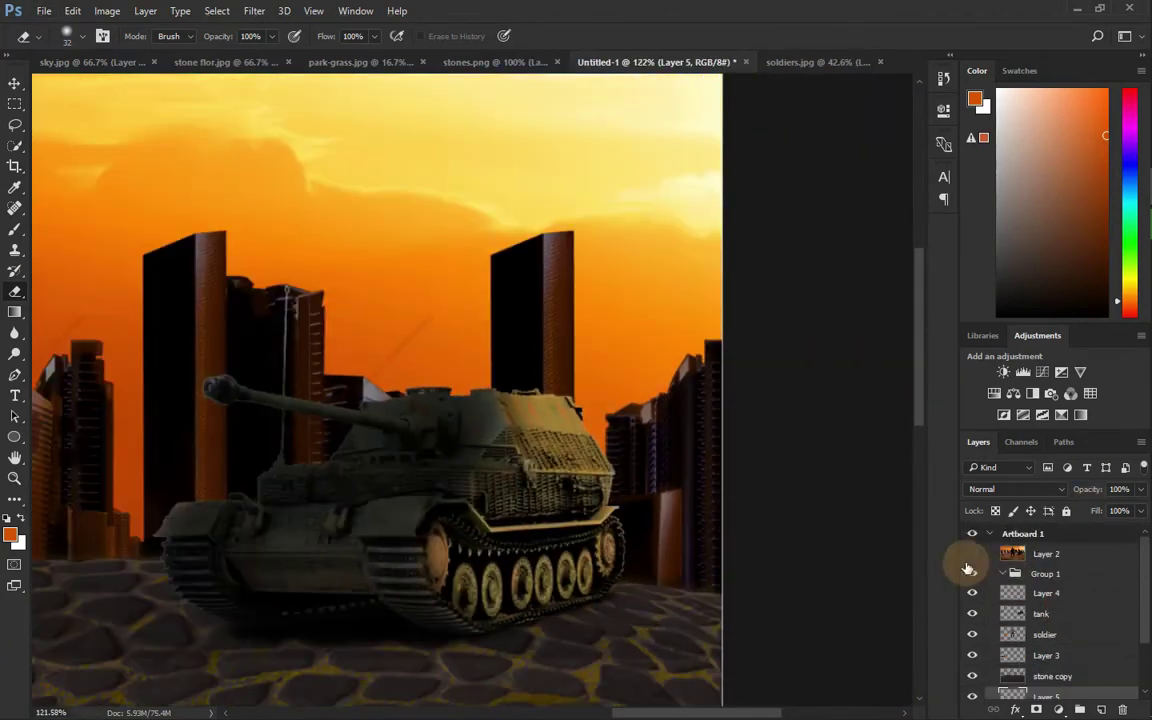
pyautogui.scroll(2, 968, 568)
pyautogui.keyDown('ctrl'); pyautogui.click(1012, 553); pyautogui.keyUp('ctrl')
pyautogui.click(737, 174)
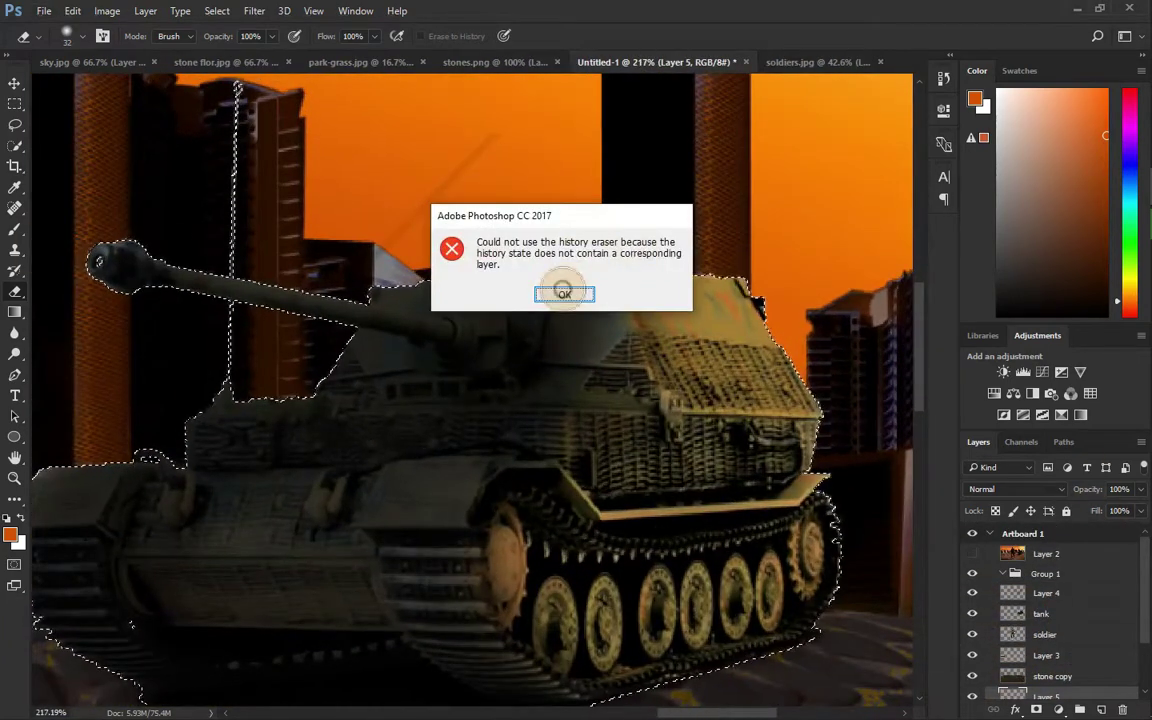
pyautogui.click(563, 292)
# Paint soft orange highlights on Overlay Layer 4 along the tank's barrel, hull edges and wheels
pyautogui.press('b')
pyautogui.click(1040, 593)
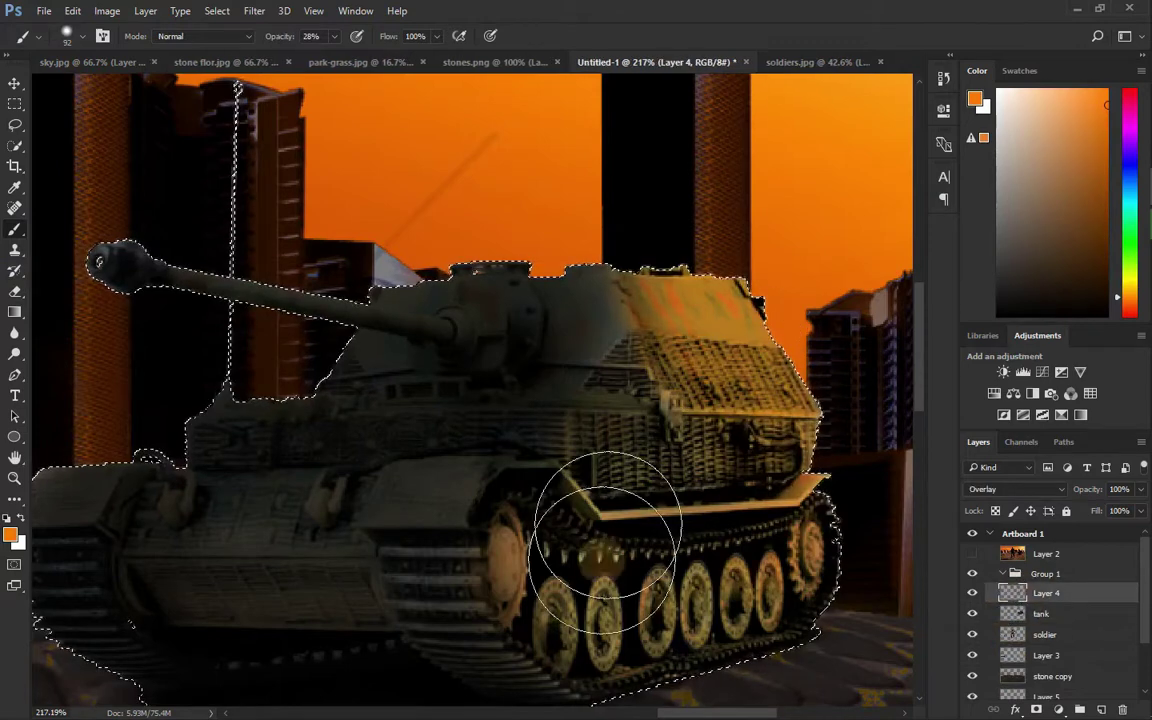
pyautogui.scroll(2, 578, 406)
pyautogui.scroll(2, 465, 459)
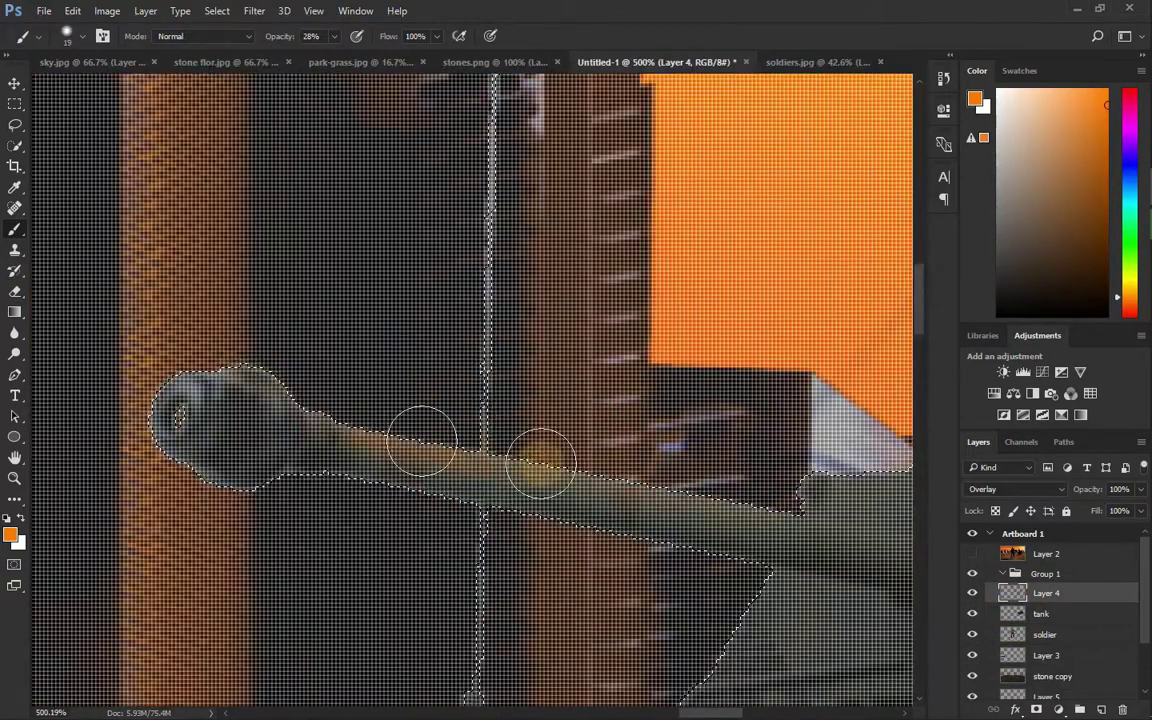
pyautogui.scroll(-3, 540, 462)
pyautogui.scroll(-1, 540, 462)
pyautogui.scroll(3, 478, 465)
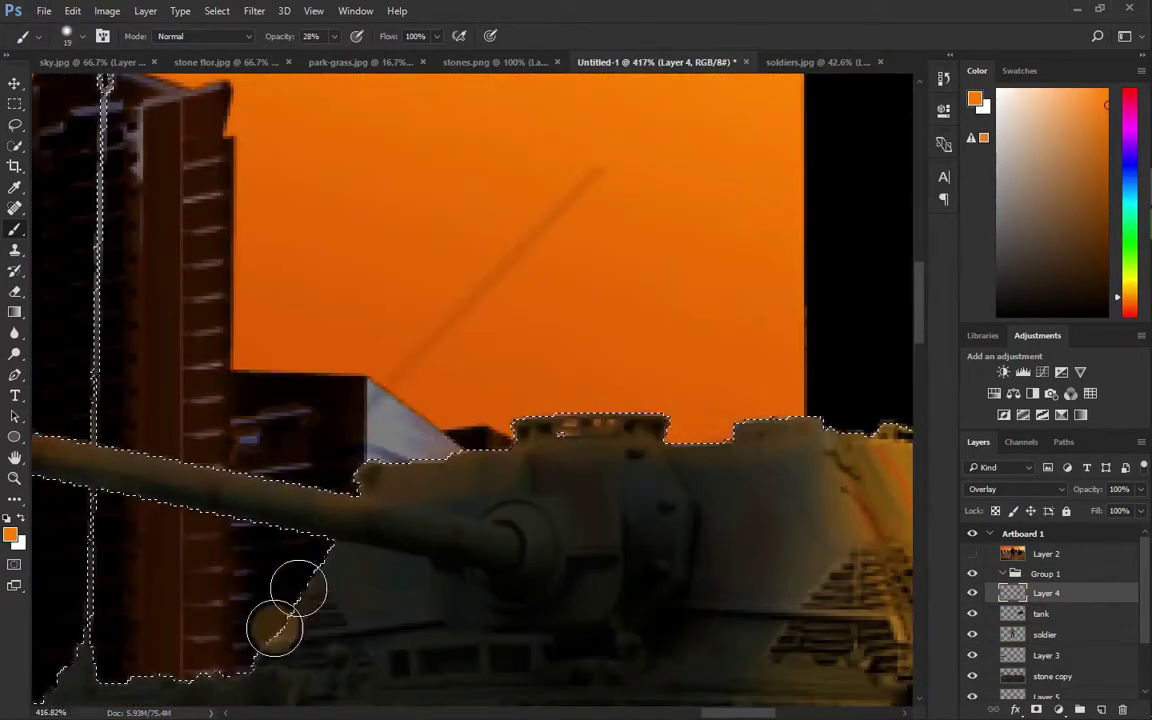
pyautogui.scroll(-1, 298, 587)
pyautogui.scroll(-1, 277, 487)
pyautogui.scroll(-3, 365, 547)
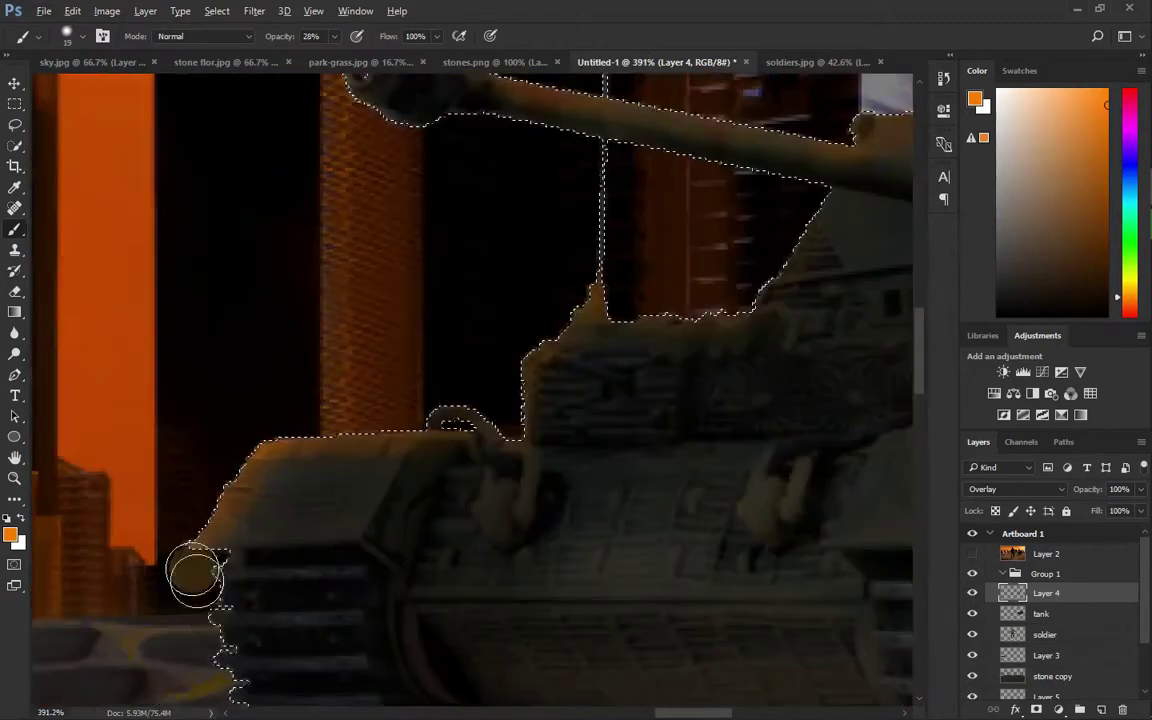
pyautogui.scroll(-3, 296, 597)
pyautogui.scroll(2, 609, 501)
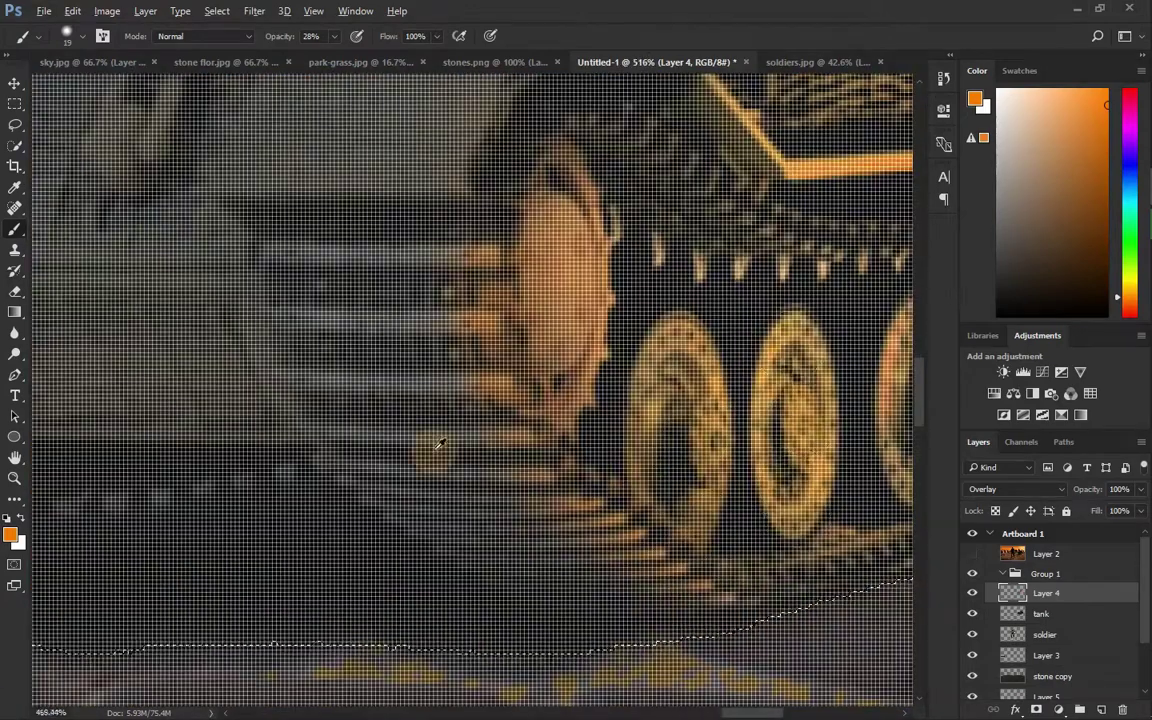
pyautogui.scroll(-1, 440, 443)
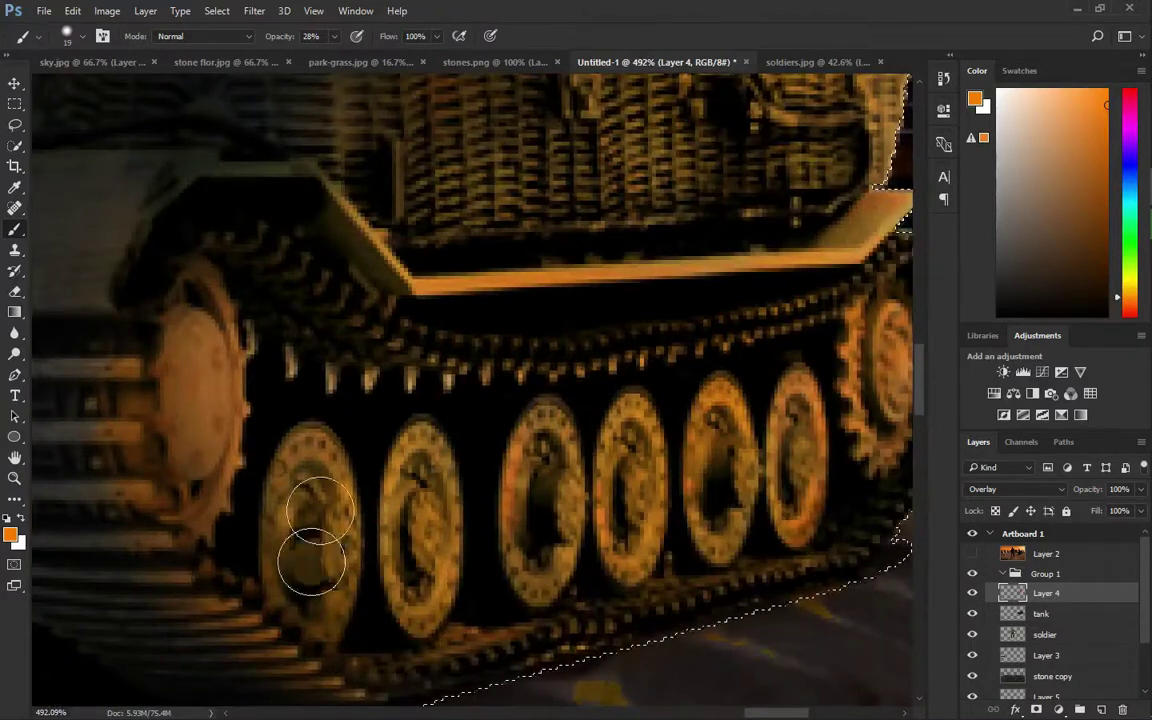
pyautogui.scroll(-10, 316, 540)
pyautogui.scroll(5, 150, 450)
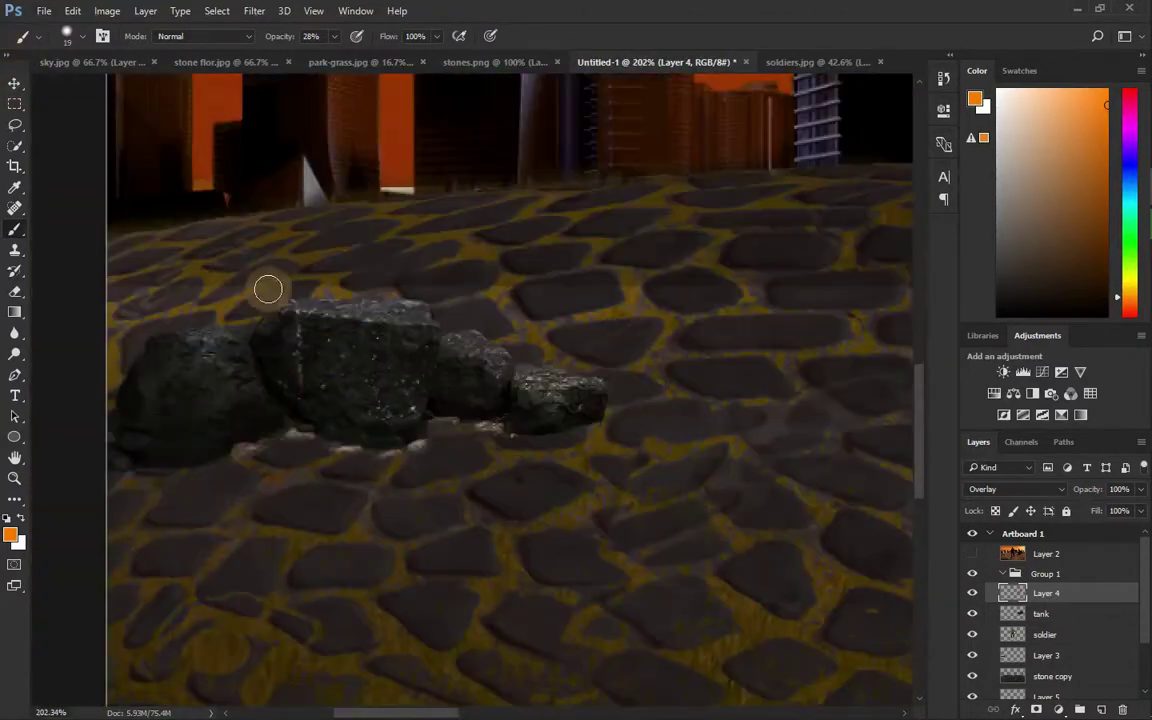
# Select the rocks from Layer 3 and brush orange light along their top edges
pyautogui.keyDown('ctrl'); pyautogui.click(1013, 655); pyautogui.keyUp('ctrl')
pyautogui.scroll(2, 247, 390)
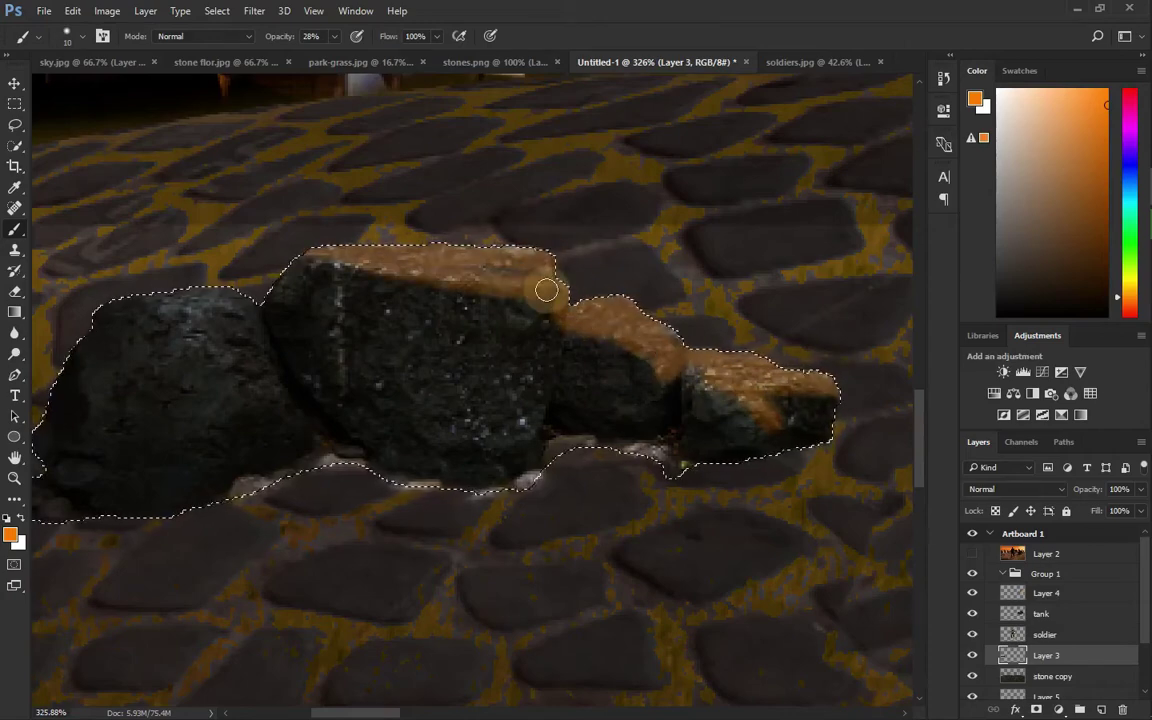
pyautogui.scroll(2, 371, 259)
pyautogui.moveTo(411, 249); pyautogui.dragTo(540, 262)
pyautogui.scroll(-2, 540, 262)
pyautogui.scroll(3, 500, 330)
pyautogui.moveTo(330, 240); pyautogui.dragTo(567, 420)
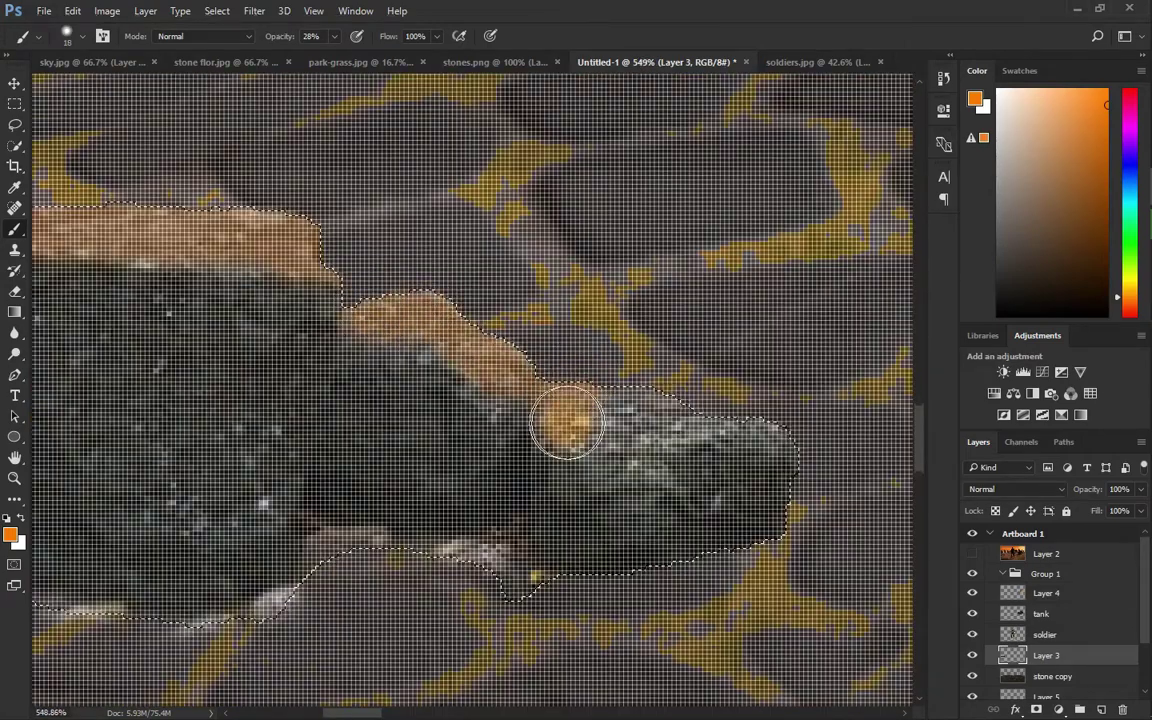
pyautogui.scroll(-3, 600, 450)
pyautogui.scroll(2, 480, 350)
pyautogui.moveTo(480, 300); pyautogui.dragTo(411, 292)
pyautogui.scroll(-2, 411, 292)
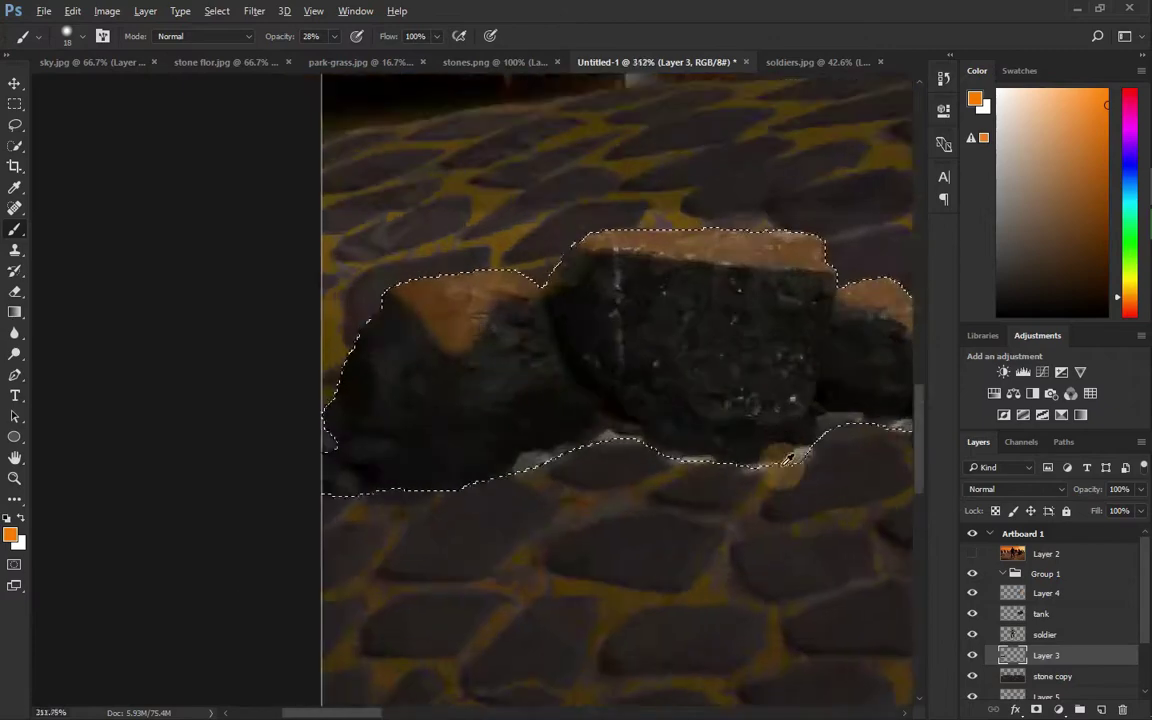
pyautogui.scroll(-4, 708, 465)
pyautogui.scroll(3, 708, 465)
pyautogui.scroll(-3, 334, 368)
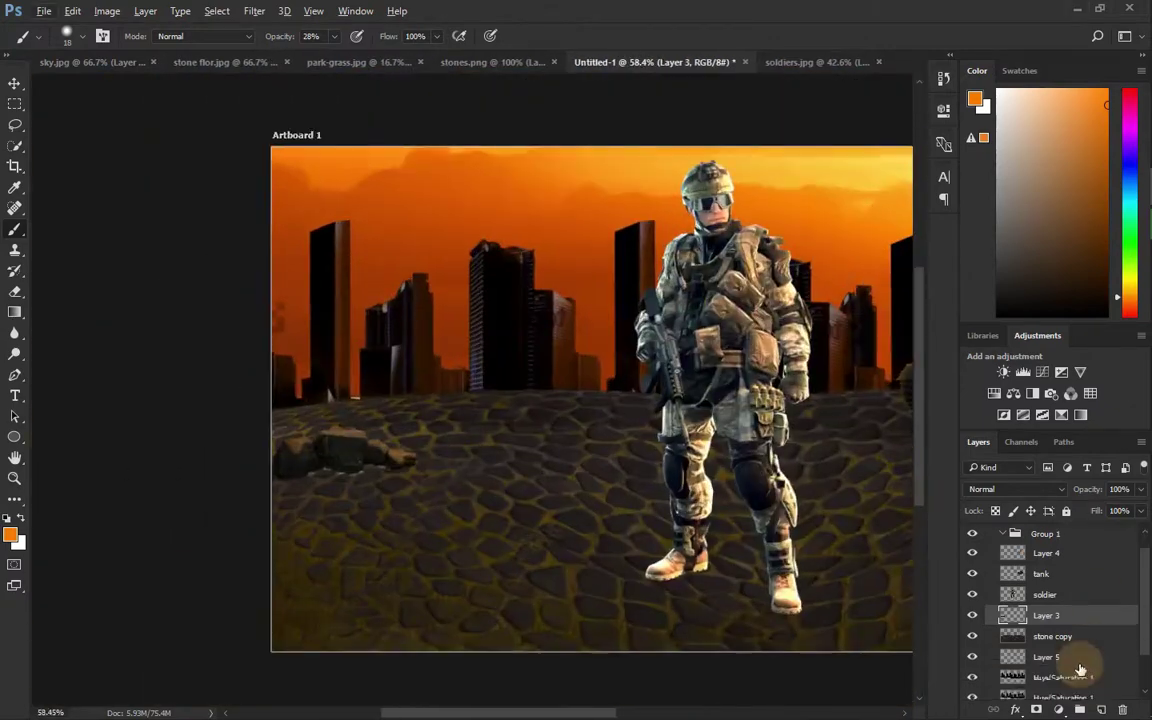
# Add Layer 6 below the rocks and paint a black shadow beneath the stones
pyautogui.keyDown('ctrl'); pyautogui.click(1101, 709); pyautogui.keyUp('ctrl')
pyautogui.scroll(3, 283, 443)
pyautogui.scroll(3, 283, 443)
pyautogui.press('d')
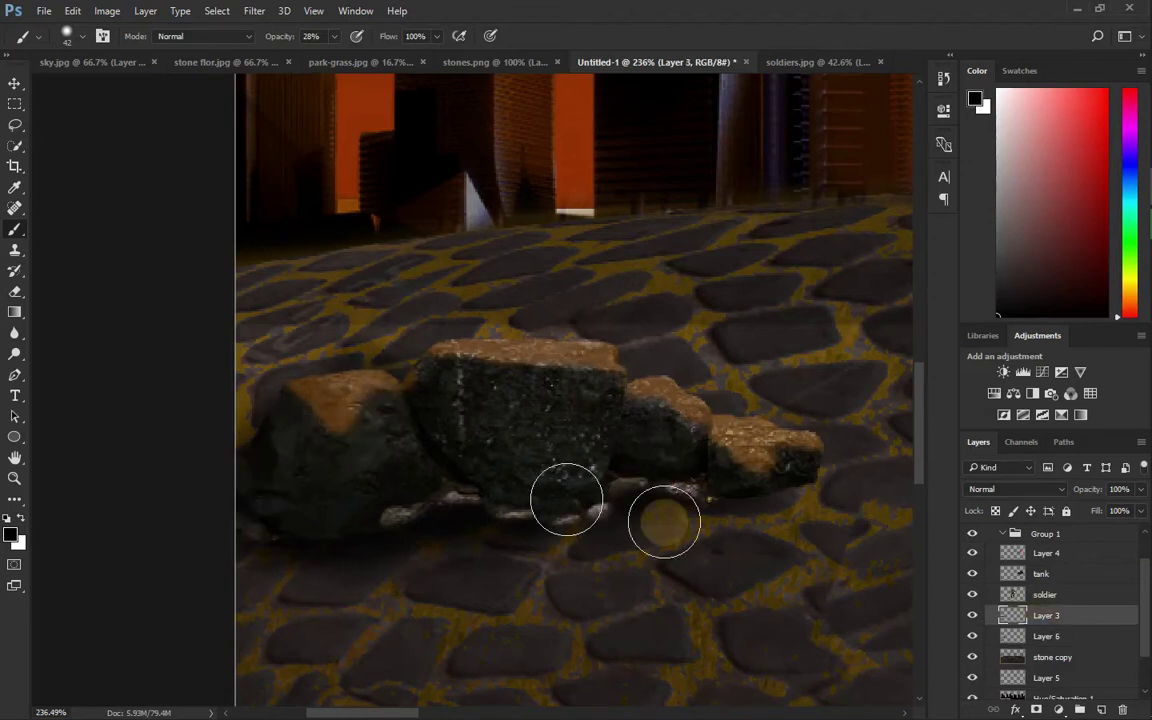
pyautogui.scroll(-3, 213, 401)
pyautogui.scroll(-5, 213, 401)
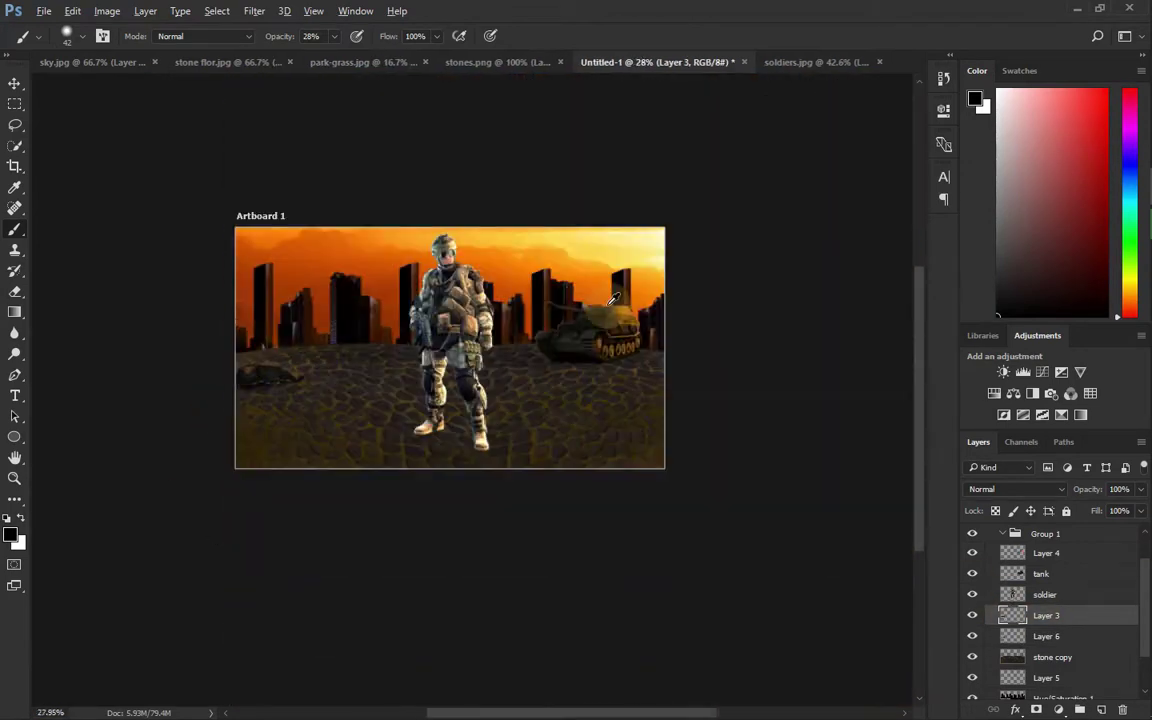
pyautogui.scroll(3, 420, 300)
# Clip Brightness/Contrast and Hue/Saturation layers to the stone floor, shifting its hue toward red
pyautogui.press('v')
pyautogui.click(1003, 371)
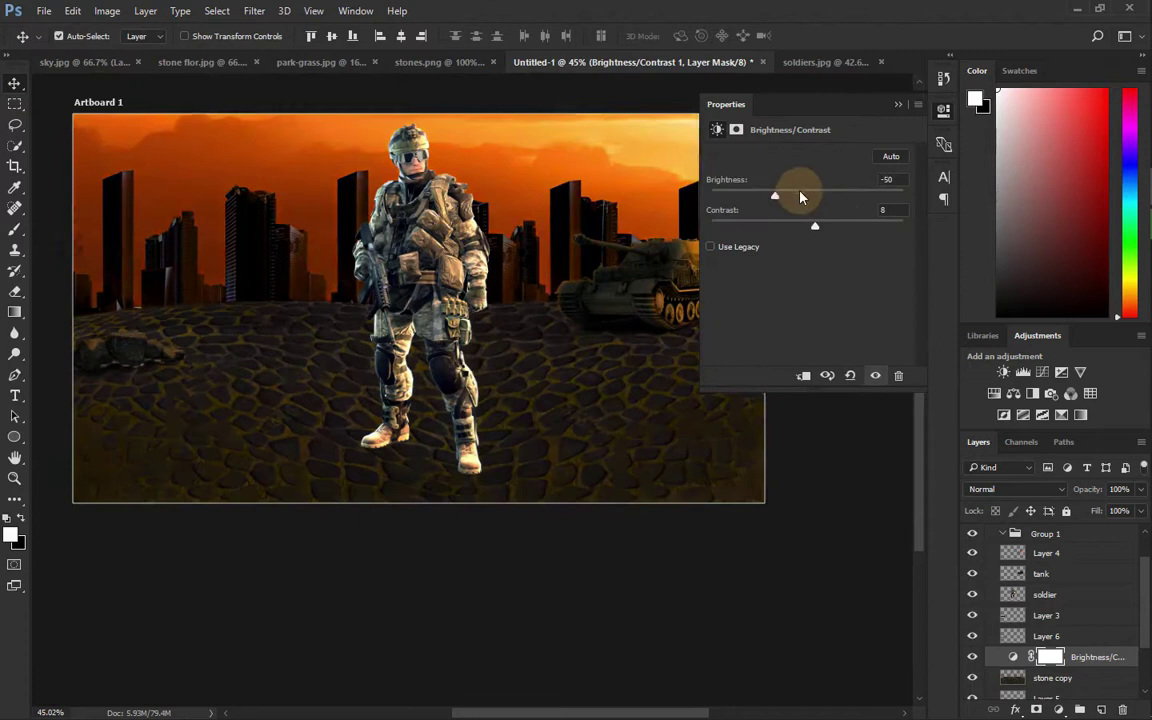
pyautogui.click(1013, 393)
pyautogui.moveTo(771, 213); pyautogui.dragTo(787, 213)
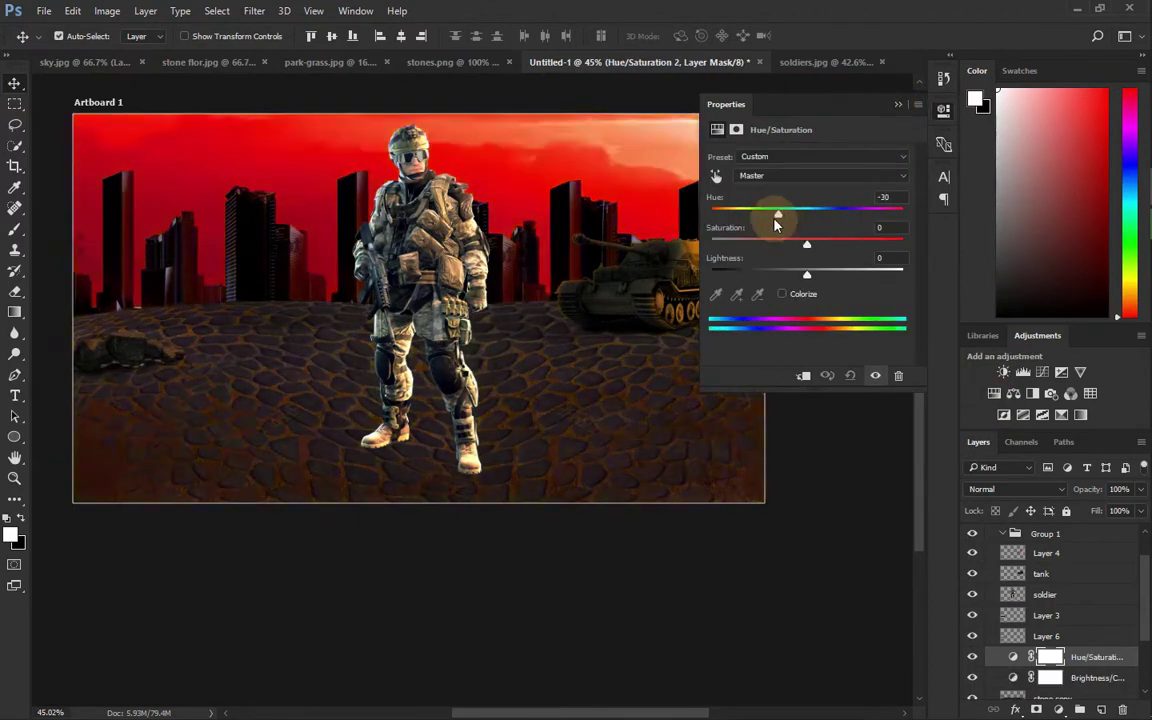
pyautogui.rightClick(1055, 658)
pyautogui.click(875, 348)
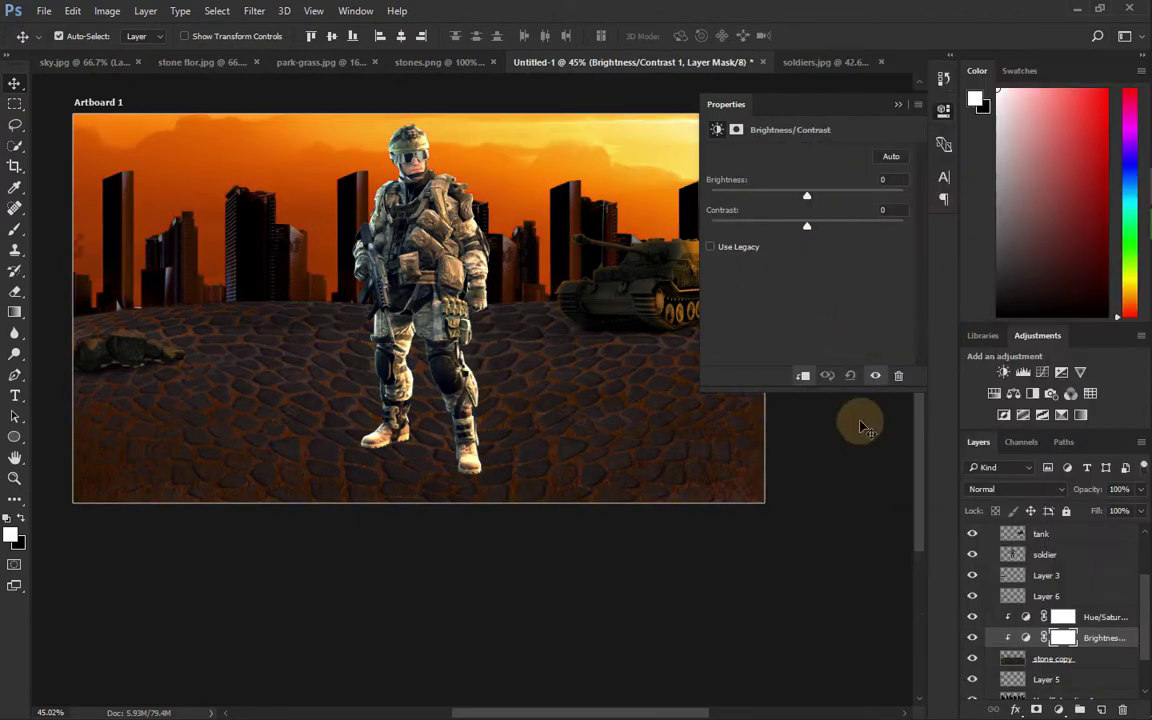
pyautogui.click(898, 104)
# Camera Raw the soldier: Exposure -1.15, Highlights +19, Shadows/Blacks -100, Whites -36, Yellows hue -100
pyautogui.click(1044, 554)
pyautogui.hotkey('ctrl', 'shift', 'a')
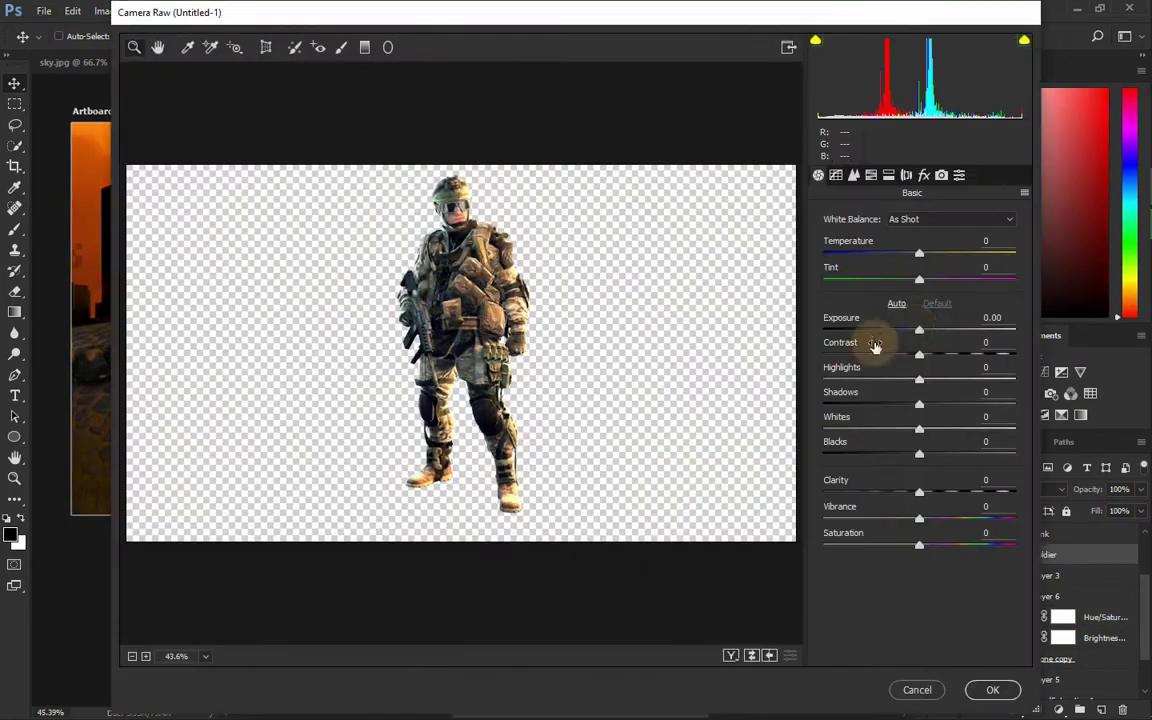
pyautogui.moveTo(919, 330); pyautogui.dragTo(896, 330)
pyautogui.hotkey('ctrl', '+')
pyautogui.hotkey('ctrl', '+')
pyautogui.hotkey('ctrl', '+')
pyautogui.moveTo(919, 380); pyautogui.dragTo(938, 380)
pyautogui.moveTo(919, 404); pyautogui.dragTo(797, 404)
pyautogui.moveTo(919, 454); pyautogui.dragTo(823, 454)
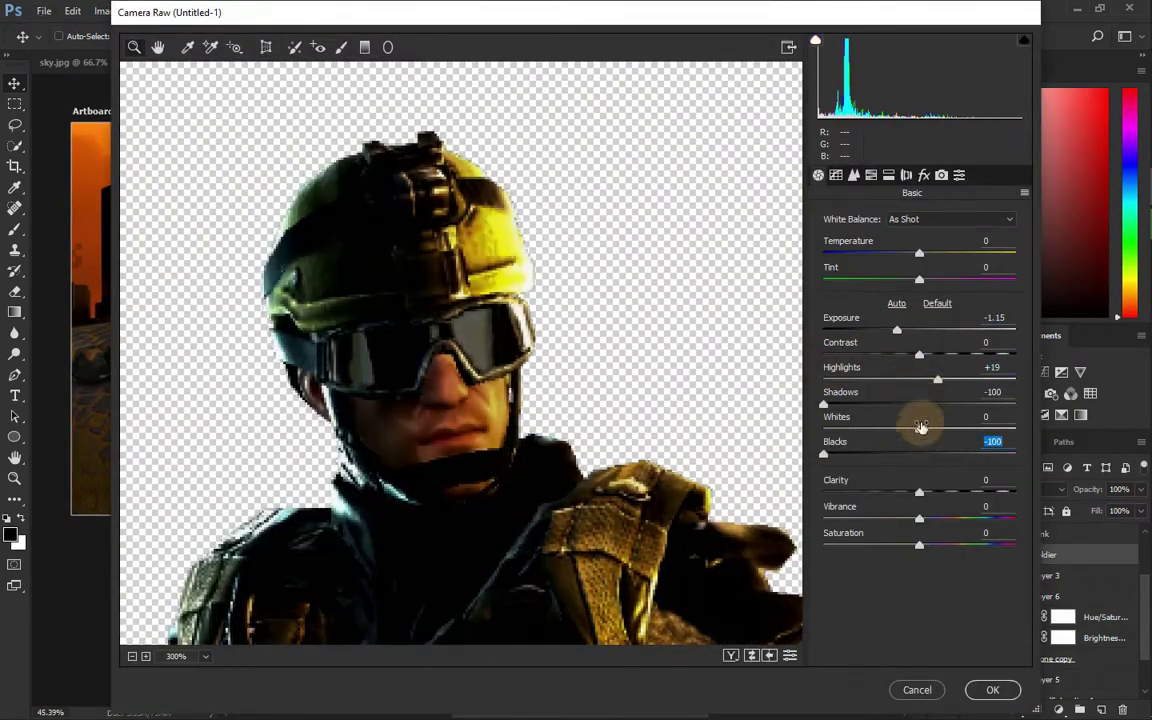
pyautogui.moveTo(918, 429); pyautogui.dragTo(885, 429)
pyautogui.hotkey('ctrl', '0')
pyautogui.click(853, 175)
pyautogui.moveTo(919, 353); pyautogui.dragTo(808, 340)
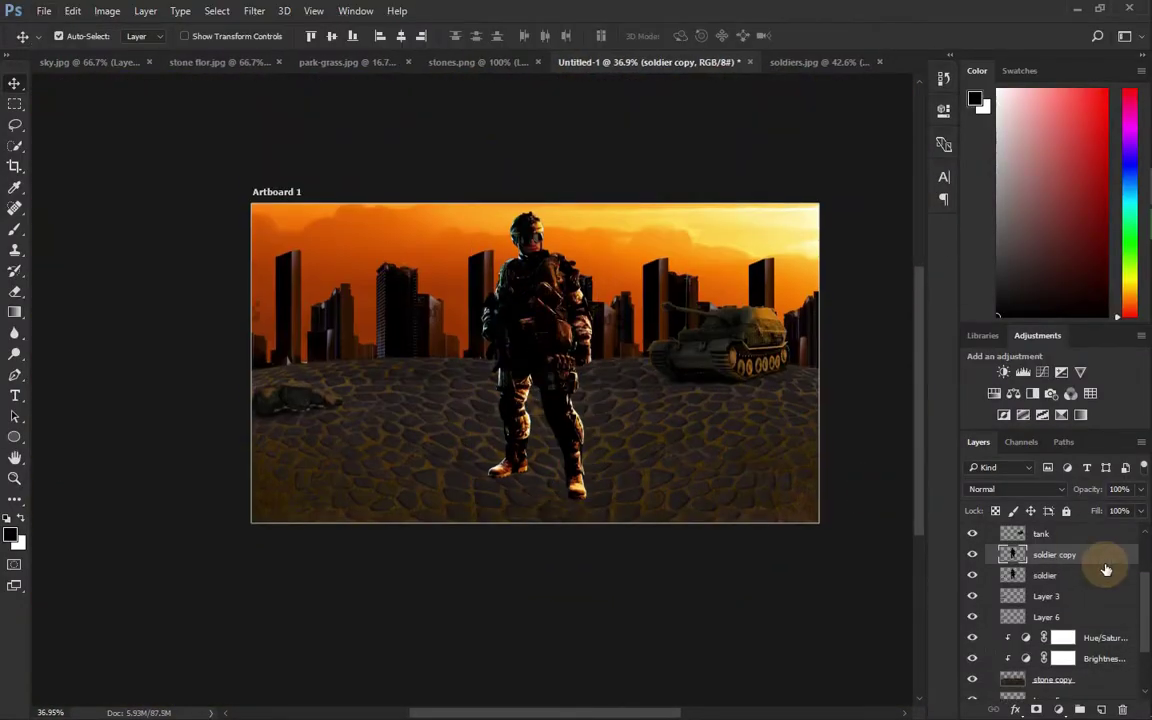
# Give the soldier copy a solid colour overlay to make a dark silhouette
pyautogui.doubleClick(1100, 556)
pyautogui.click(532, 329)
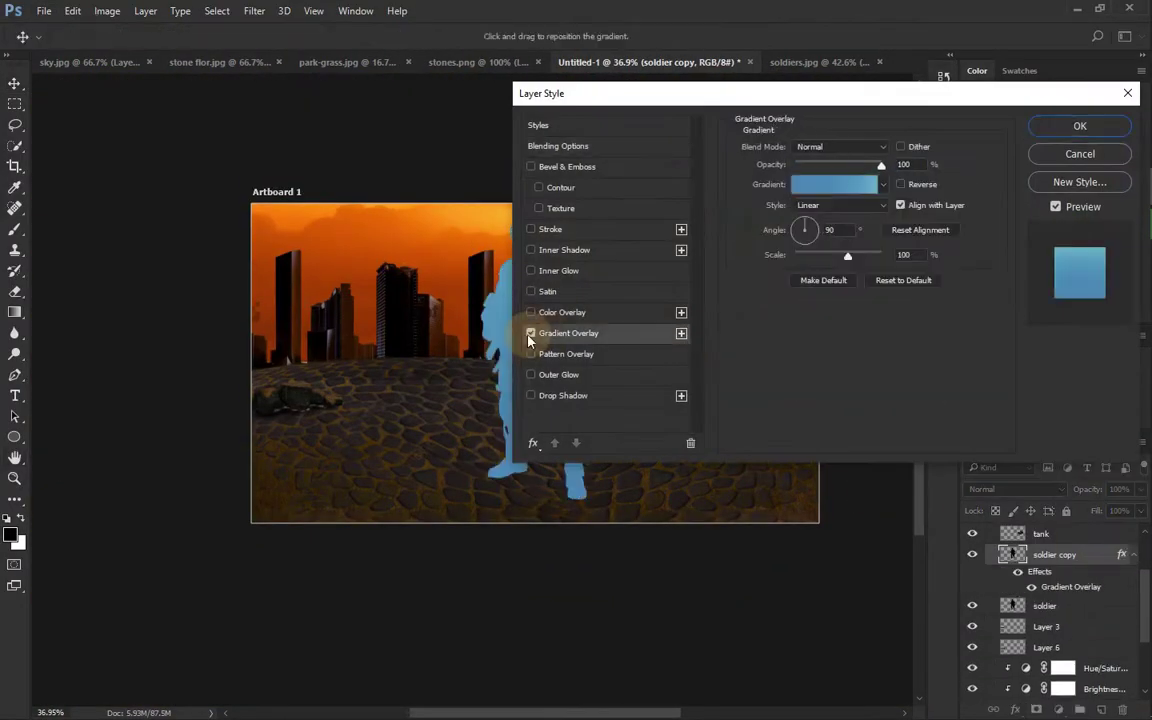
pyautogui.click(1077, 123)
pyautogui.hotkey('ctrl', 'f')
# Flip and skew the silhouette into a shadow stretching across the floor to the lower left
pyautogui.hotkey('ctrl', 't')
pyautogui.moveTo(424, 399)
pyautogui.mouseDown()
pyautogui.moveTo(340, 260)
pyautogui.moveTo(303, 391)
pyautogui.moveTo(527, 432)
pyautogui.mouseUp()
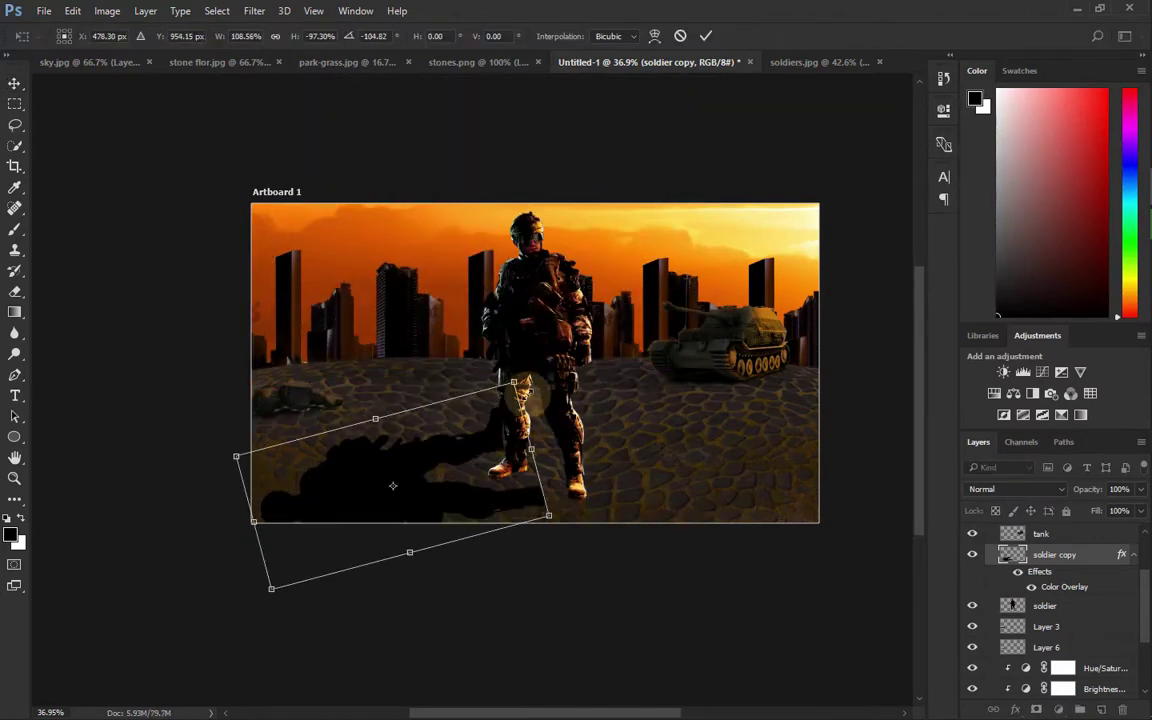
pyautogui.scroll(3, 527, 432)
pyautogui.scroll(-2, 297, 459)
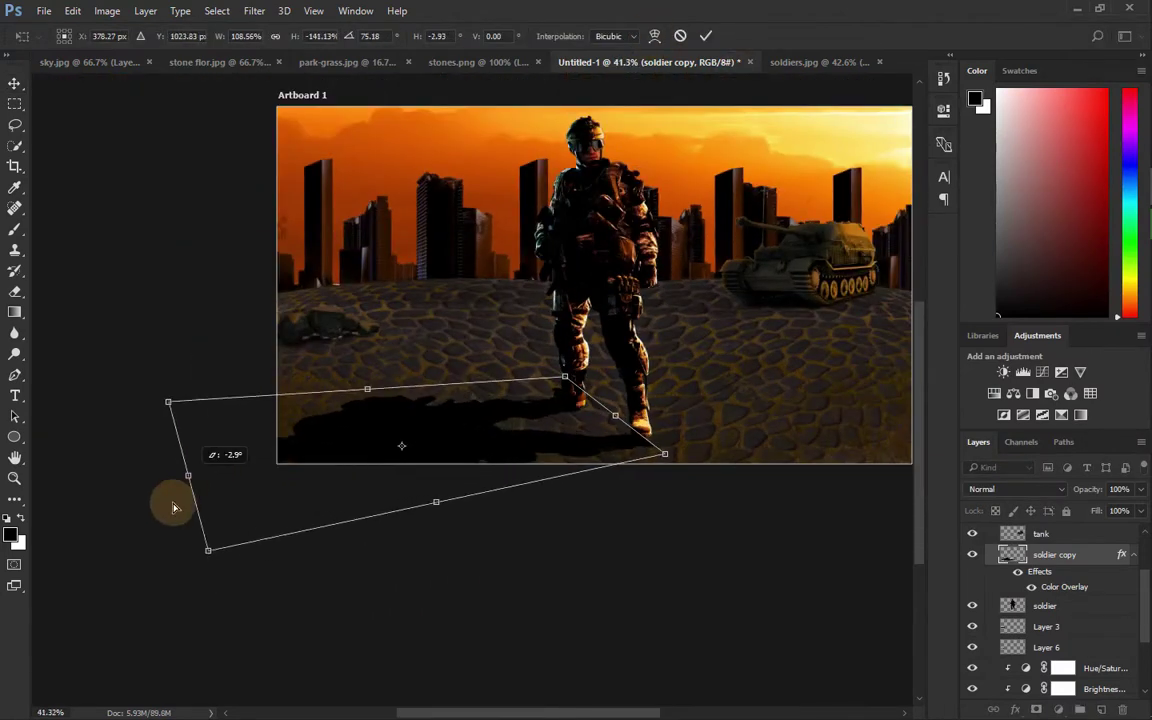
pyautogui.moveTo(173, 508); pyautogui.dragTo(152, 565)
pyautogui.moveTo(665, 454); pyautogui.dragTo(668, 443)
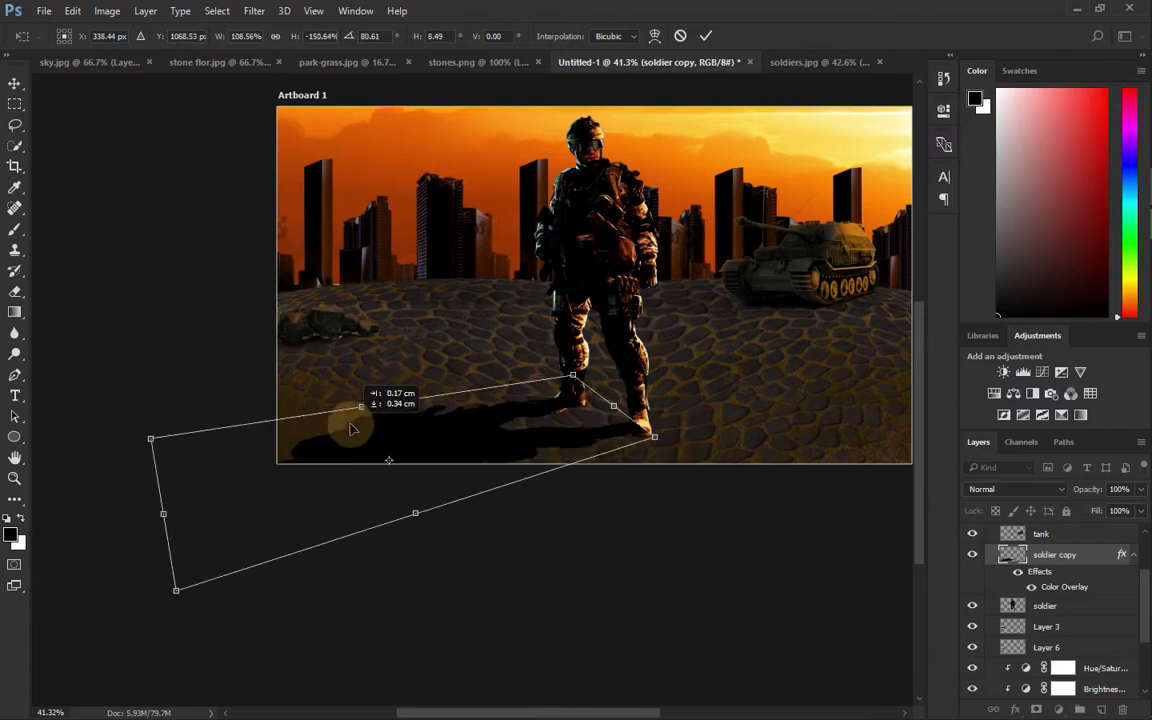
pyautogui.moveTo(144, 420); pyautogui.dragTo(41, 399)
pyautogui.moveTo(246, 588); pyautogui.dragTo(238, 594)
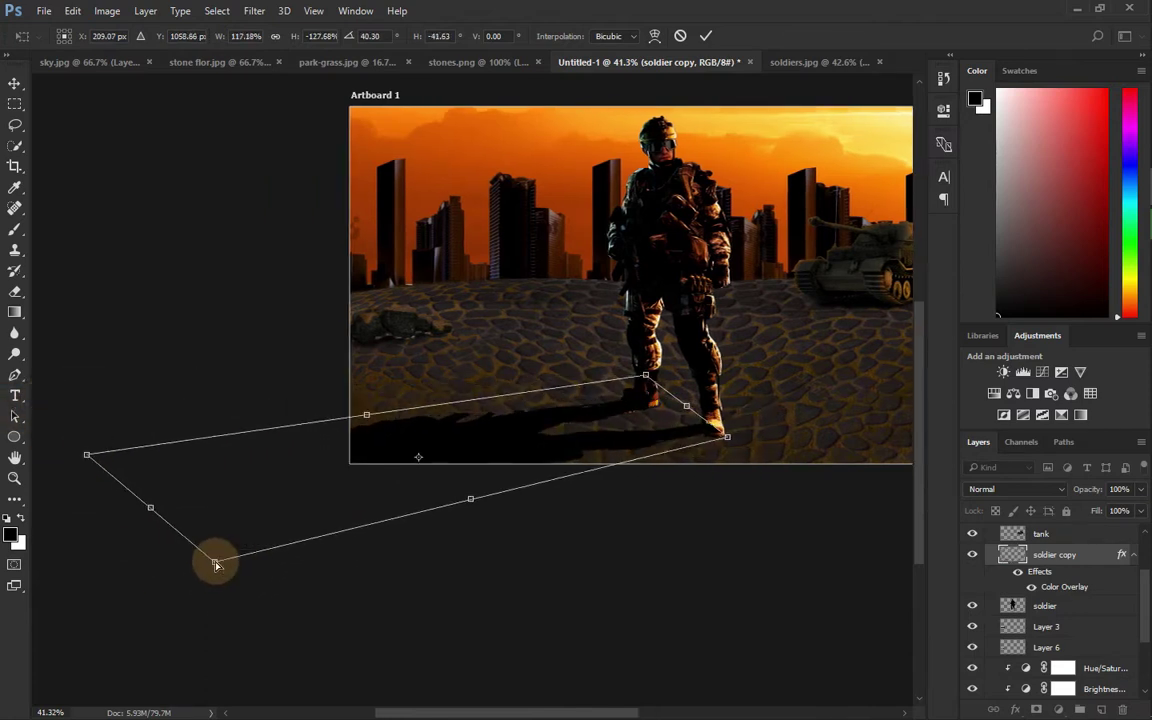
pyautogui.scroll(5, 790, 453)
# Move the shadow layer beneath the soldier and set its opacity to 86%
pyautogui.moveTo(1049, 553); pyautogui.dragTo(1050, 615)
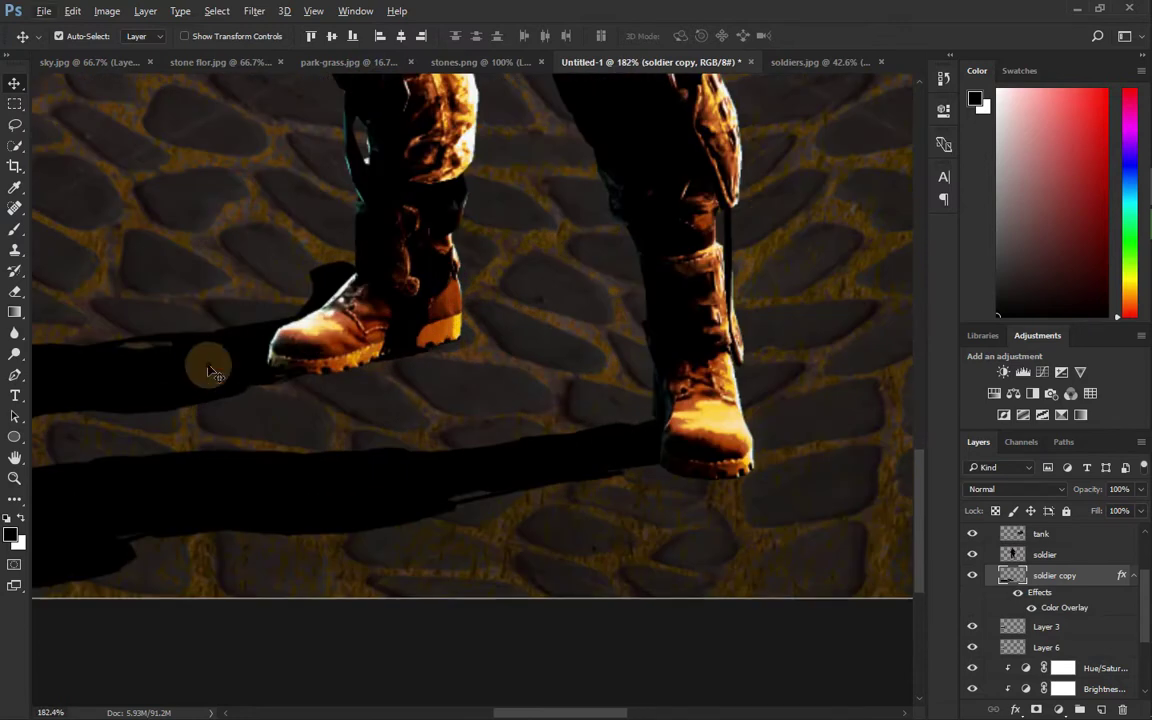
pyautogui.scroll(2, 677, 357)
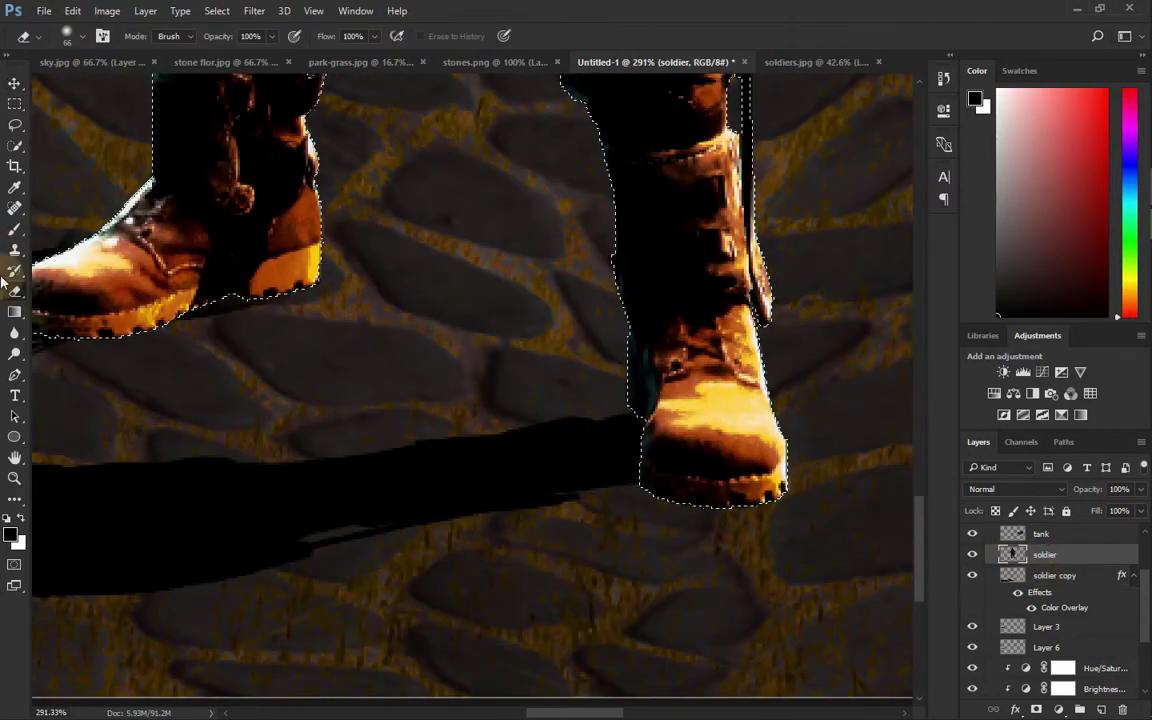
pyautogui.hotkey('ctrl', 'z')
pyautogui.click(12, 82)
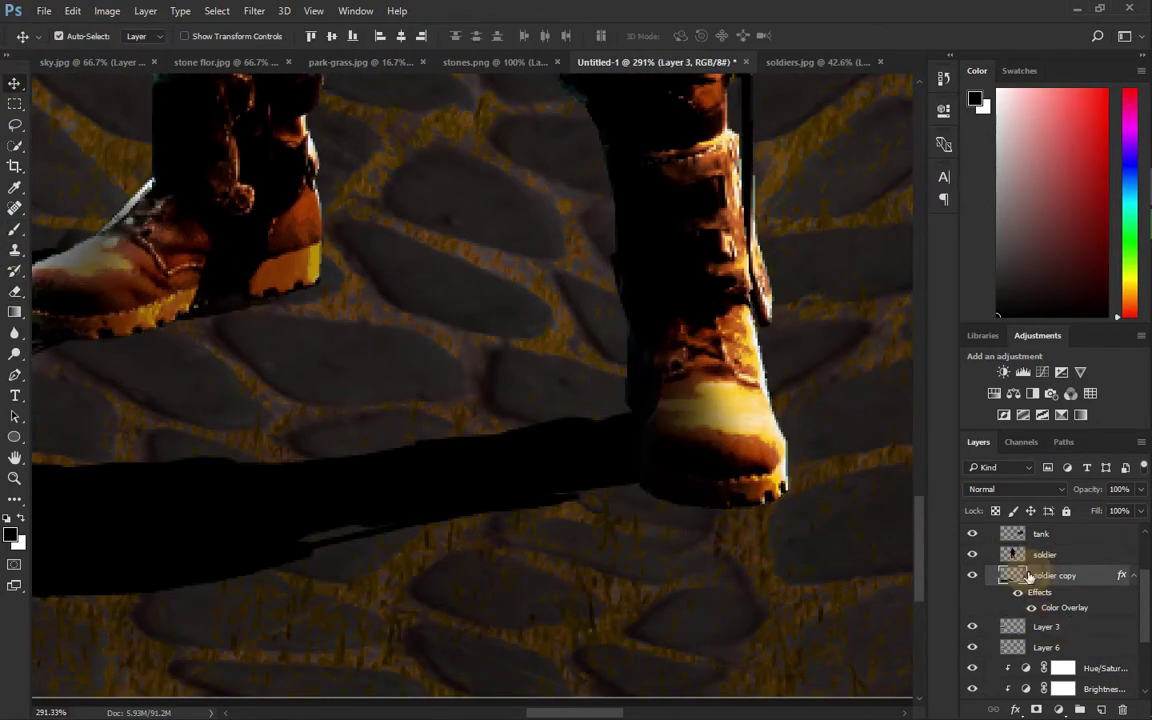
pyautogui.click(1030, 578)
pyautogui.press('b')
pyautogui.scroll(1, 585, 470)
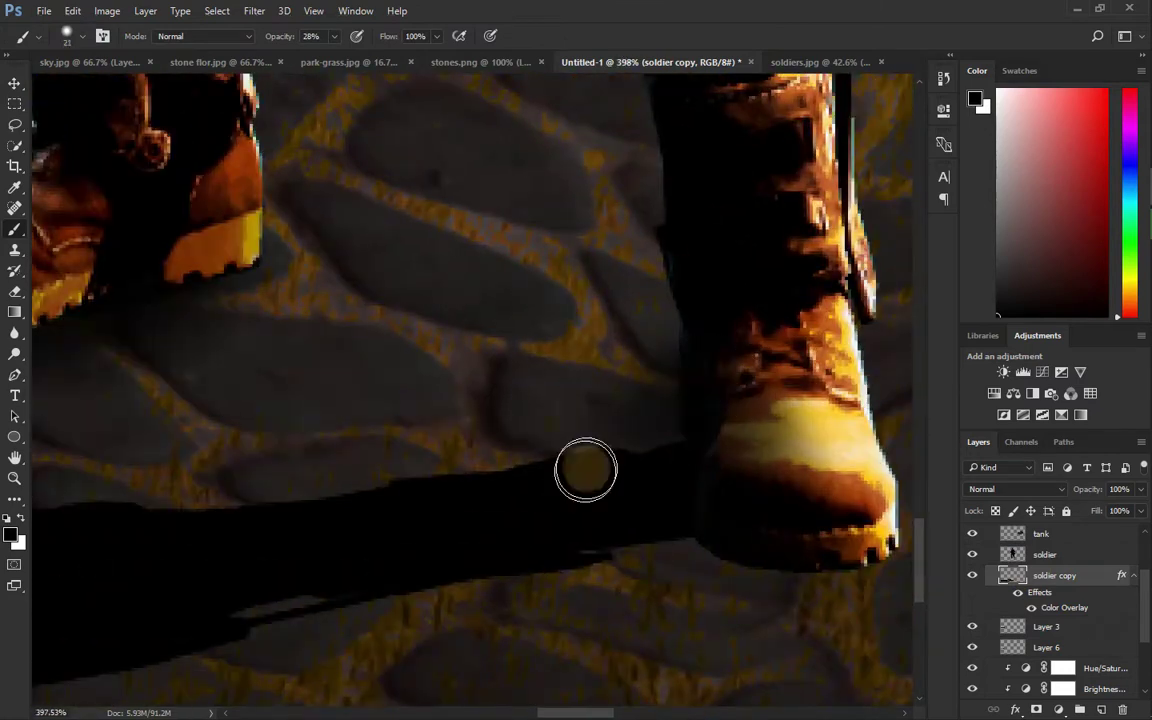
pyautogui.scroll(-1, 585, 470)
pyautogui.press('v')
pyautogui.scroll(-2, 470, 475)
pyautogui.moveTo(1088, 489); pyautogui.dragTo(1054, 483)
# Paint a dark shadow beneath the rocks on Layer 3
pyautogui.scroll(-3, 276, 447)
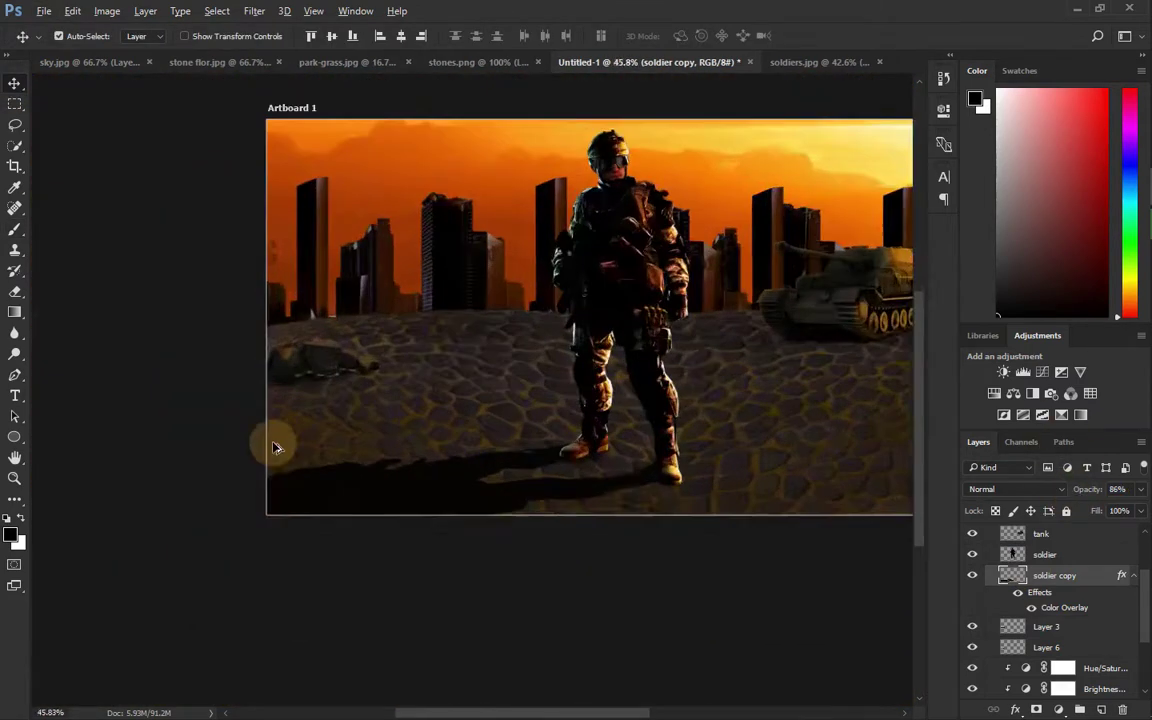
pyautogui.scroll(3, 276, 447)
pyautogui.scroll(2, 288, 373)
pyautogui.click(775, 543)
pyautogui.moveTo(282, 449); pyautogui.dragTo(258, 567)
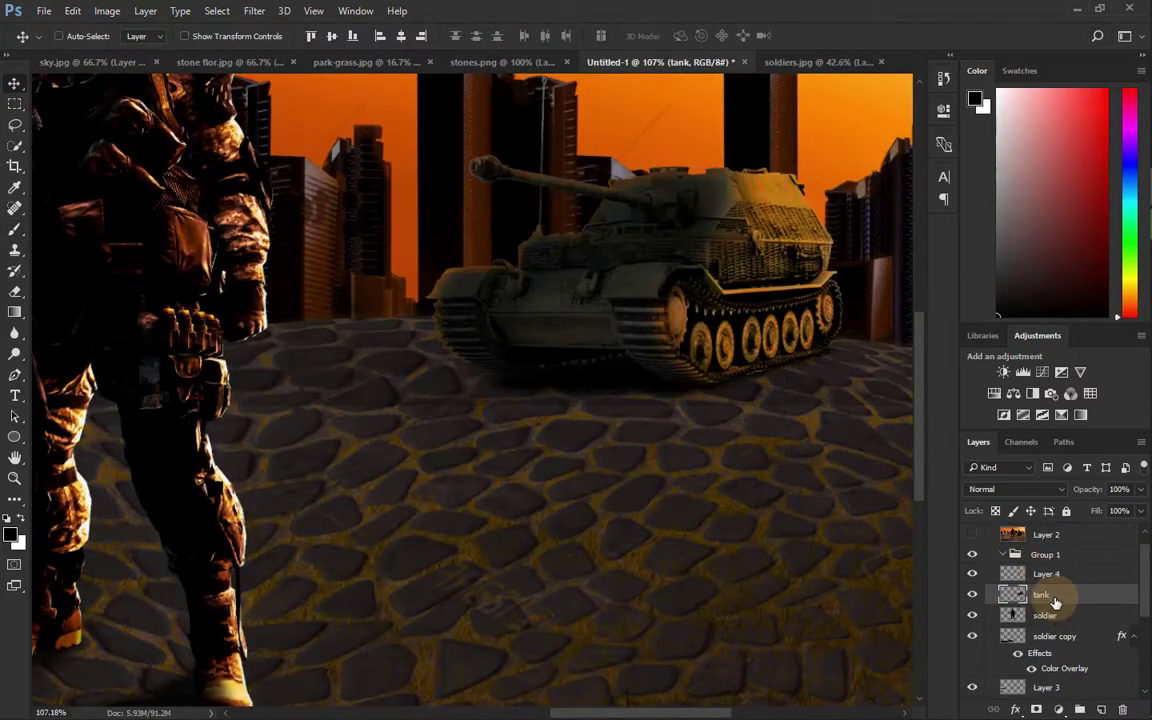
# Flip, rotate and skew the tank copy into a shadow lying on the floor toward the soldier
pyautogui.doubleClick(1054, 594)
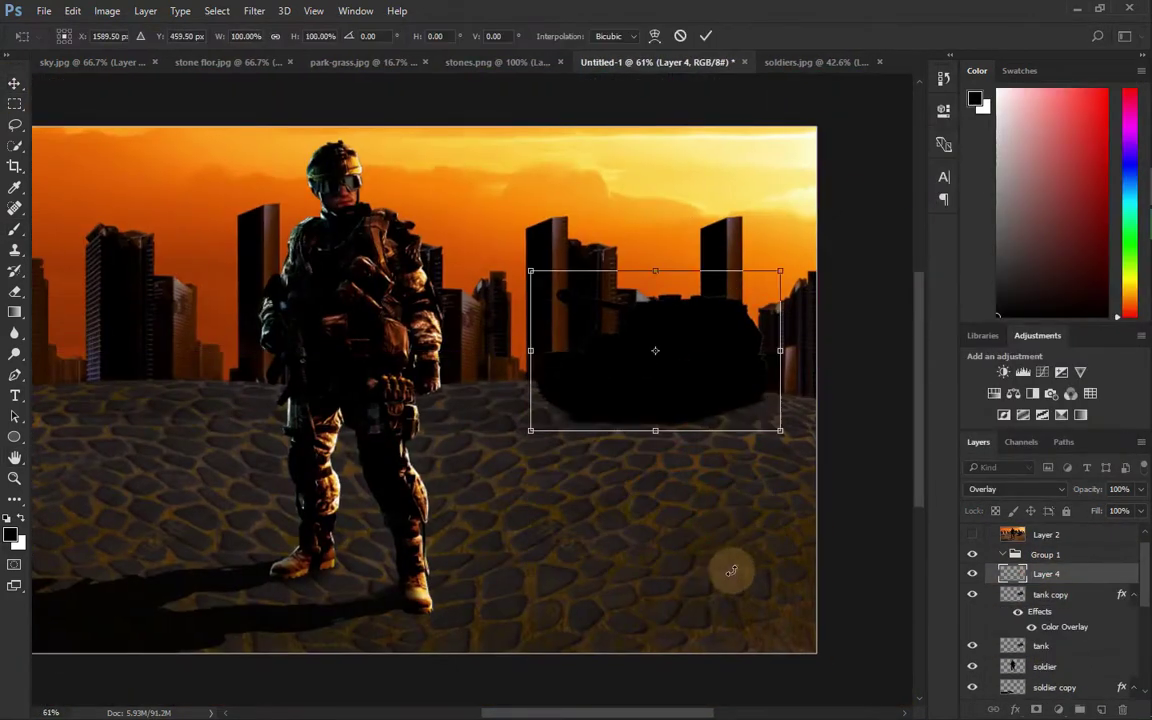
pyautogui.click(1086, 597)
pyautogui.hotkey('ctrl', 't')
pyautogui.moveTo(652, 290)
pyautogui.mouseDown()
pyautogui.moveTo(759, 579)
pyautogui.moveTo(412, 527)
pyautogui.moveTo(457, 591)
pyautogui.mouseUp()
pyautogui.moveTo(565, 410)
pyautogui.mouseDown()
pyautogui.moveTo(578, 485)
pyautogui.moveTo(456, 425)
pyautogui.mouseUp()
pyautogui.moveTo(628, 438); pyautogui.dragTo(636, 490)
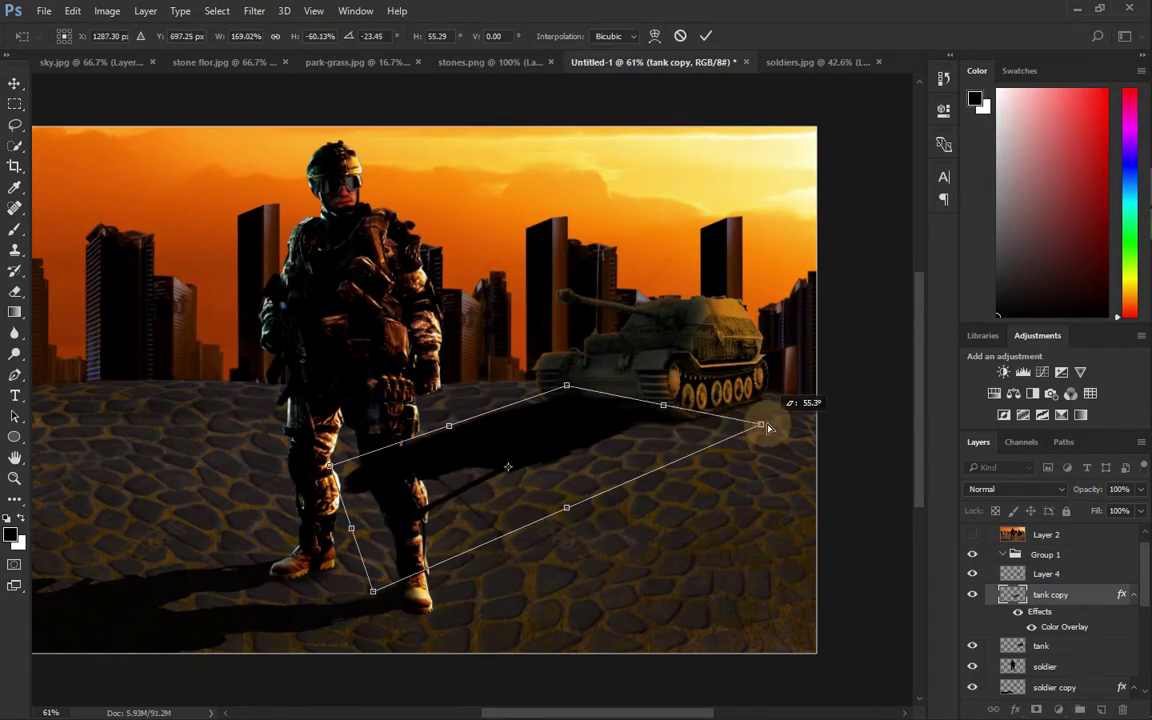
pyautogui.moveTo(768, 428); pyautogui.dragTo(766, 420)
pyautogui.moveTo(609, 404); pyautogui.dragTo(660, 440)
pyautogui.moveTo(437, 437); pyautogui.dragTo(491, 507)
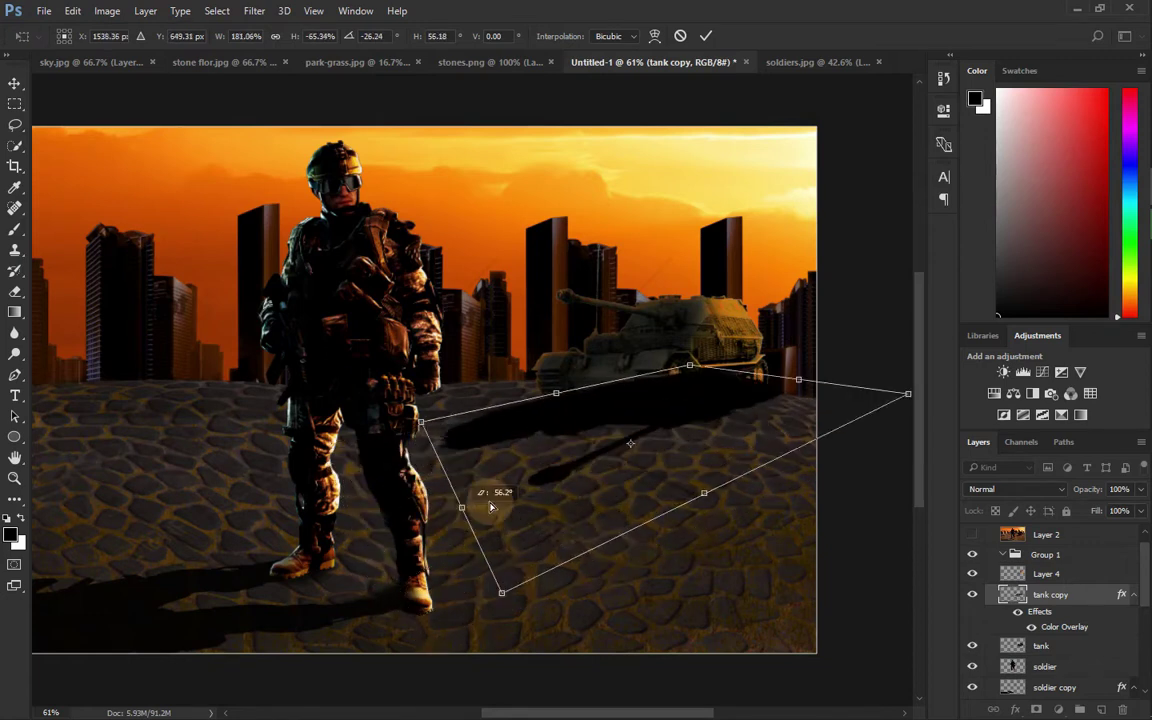
pyautogui.scroll(3, 491, 507)
pyautogui.scroll(2, 252, 431)
pyautogui.press('Return')
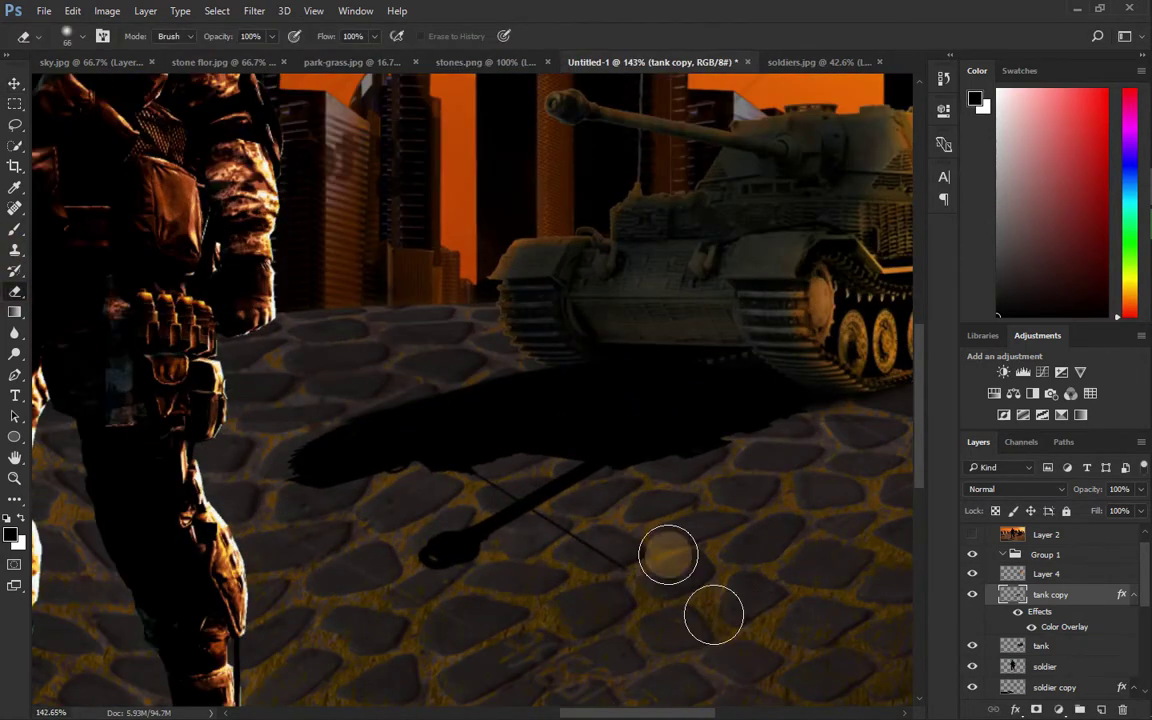
# Set the eraser strength to 33% and load the tank shadow's outline as a selection
pyautogui.scroll(-7, 668, 555)
pyautogui.scroll(9, 503, 567)
pyautogui.scroll(3, 617, 456)
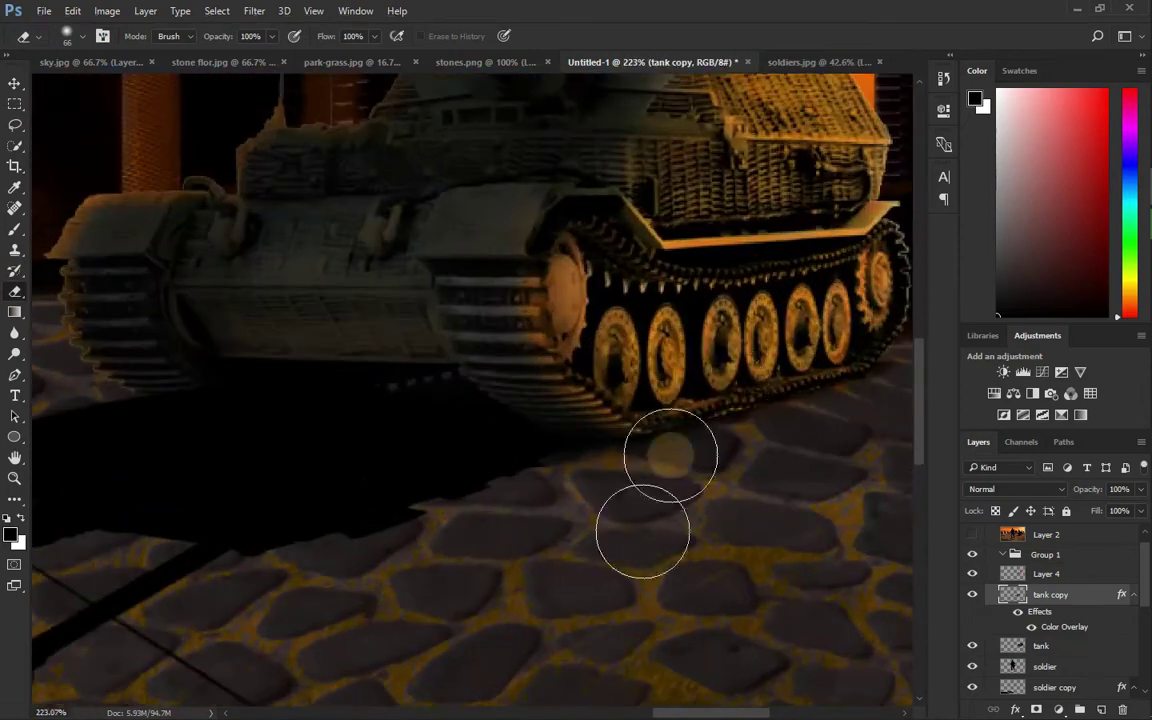
pyautogui.scroll(-2, 668, 450)
pyautogui.scroll(2, 290, 604)
pyautogui.press('3')
pyautogui.press('3')
pyautogui.scroll(-3, 64, 470)
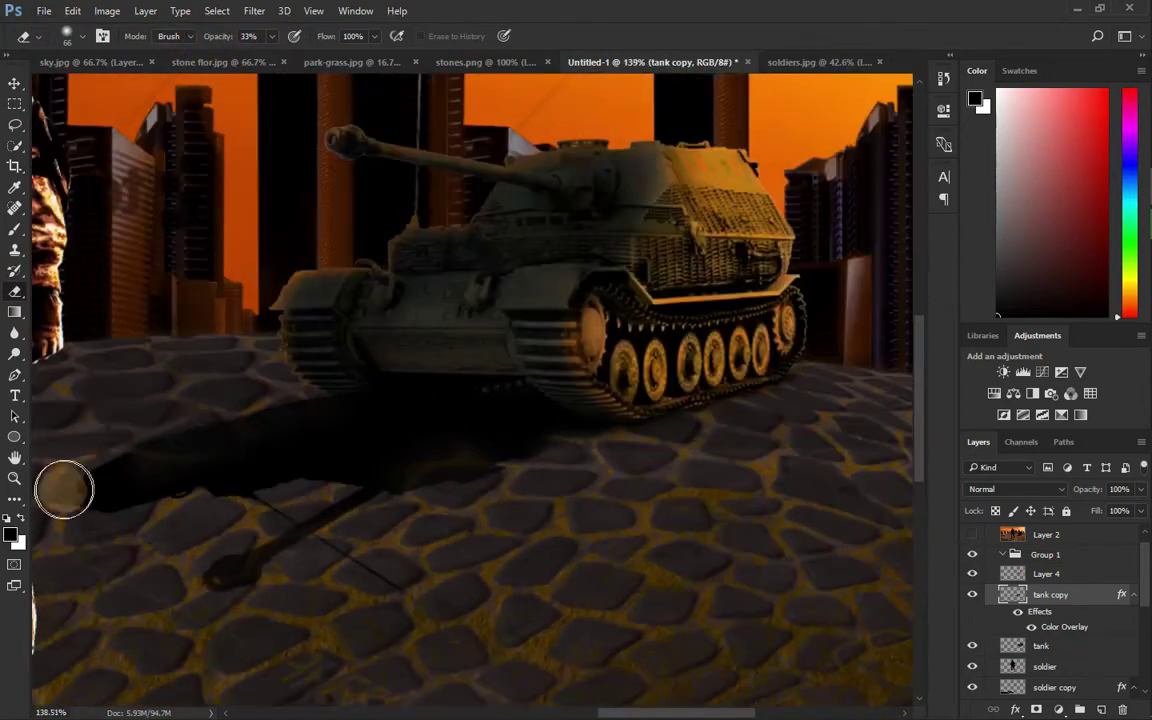
pyautogui.scroll(2, 300, 300)
pyautogui.press('v')
pyautogui.keyDown('ctrl'); pyautogui.click(1012, 573); pyautogui.keyUp('ctrl')
pyautogui.keyDown('ctrl'); pyautogui.click(1018, 559); pyautogui.keyUp('ctrl')
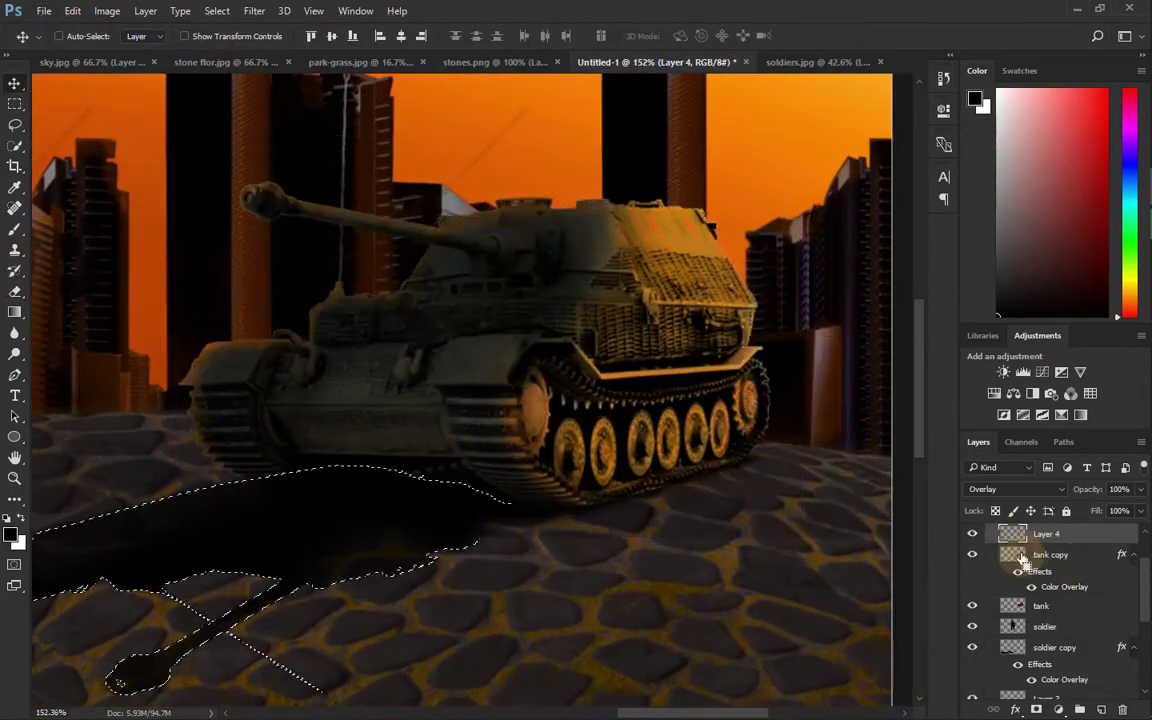
# Soften the tank shadow with a 28% brush, then reselect the tank shadow layer
pyautogui.press('b')
pyautogui.scroll(3, 458, 406)
pyautogui.scroll(-3, 450, 316)
pyautogui.scroll(1, 452, 360)
pyautogui.press('2')
pyautogui.press('8')
pyautogui.scroll(-3, 305, 575)
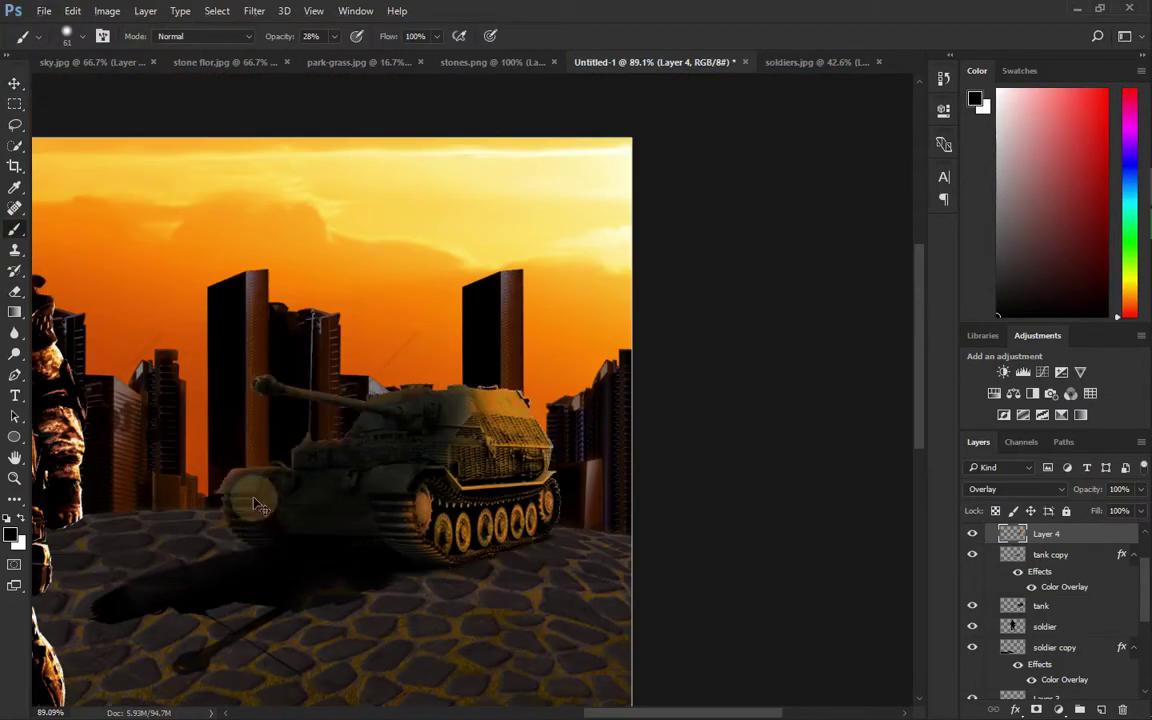
pyautogui.scroll(3, 258, 507)
pyautogui.press('v')
pyautogui.click(237, 553)
pyautogui.scroll(-5, 500, 450)
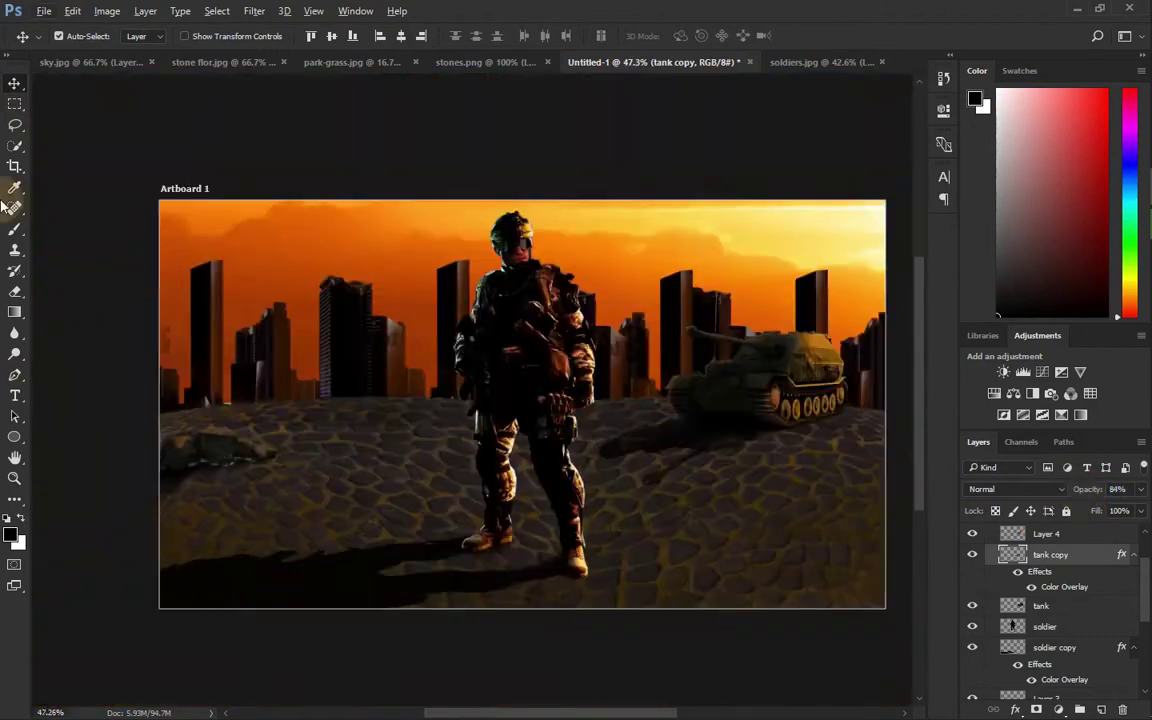
pyautogui.scroll(5, 540, 520)
# Darken the ground around the soldier's boots on Layer 3 with an enlarged brush
pyautogui.click(738, 553)
pyautogui.press('b')
pyautogui.scroll(2, 612, 489)
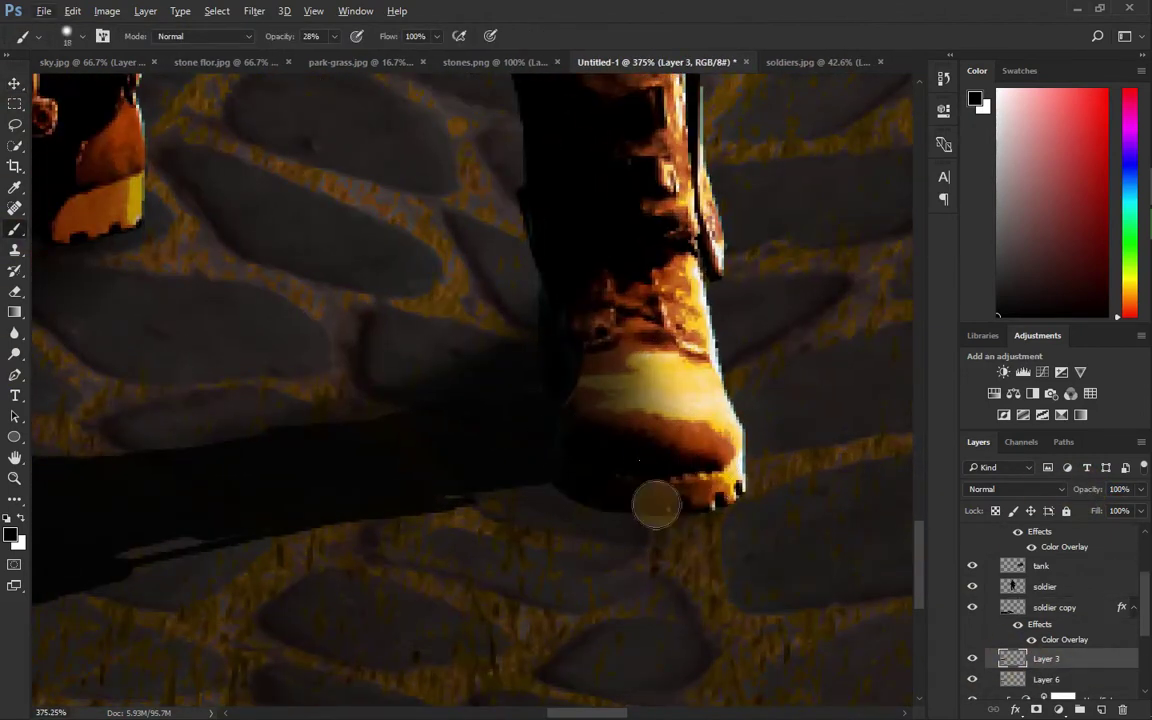
pyautogui.scroll(-1, 404, 463)
pyautogui.scroll(-1, 393, 309)
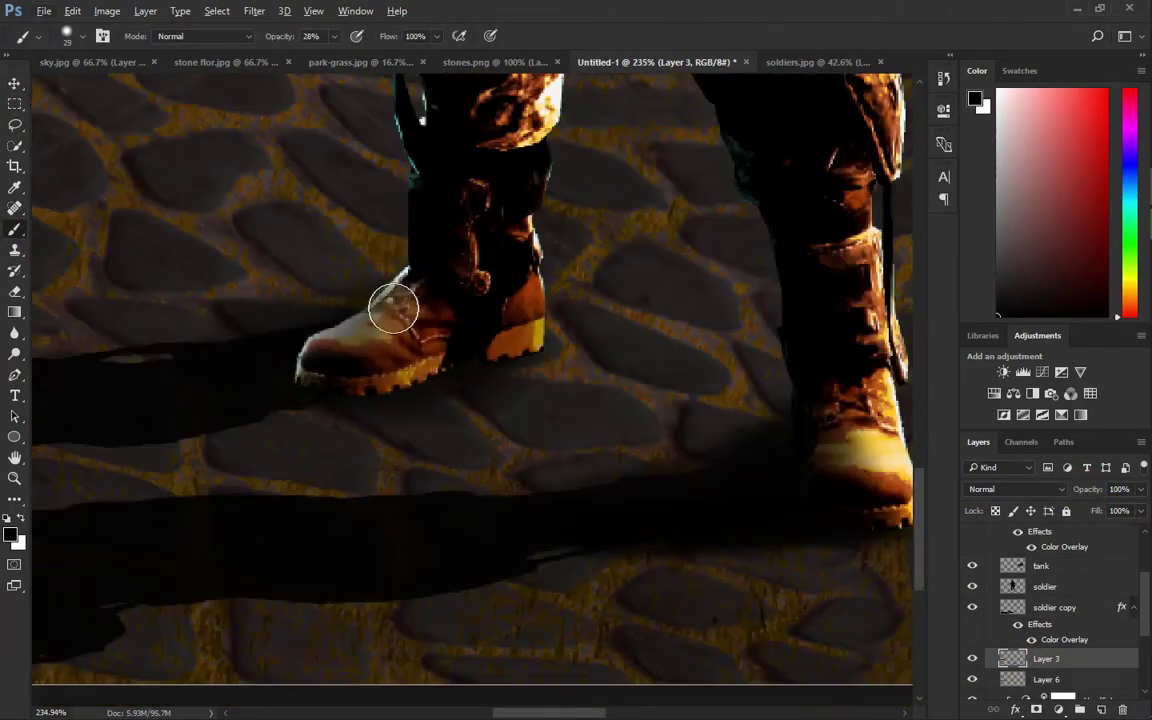
pyautogui.hotkey('alt', ']')
pyautogui.hotkey('alt', ']')
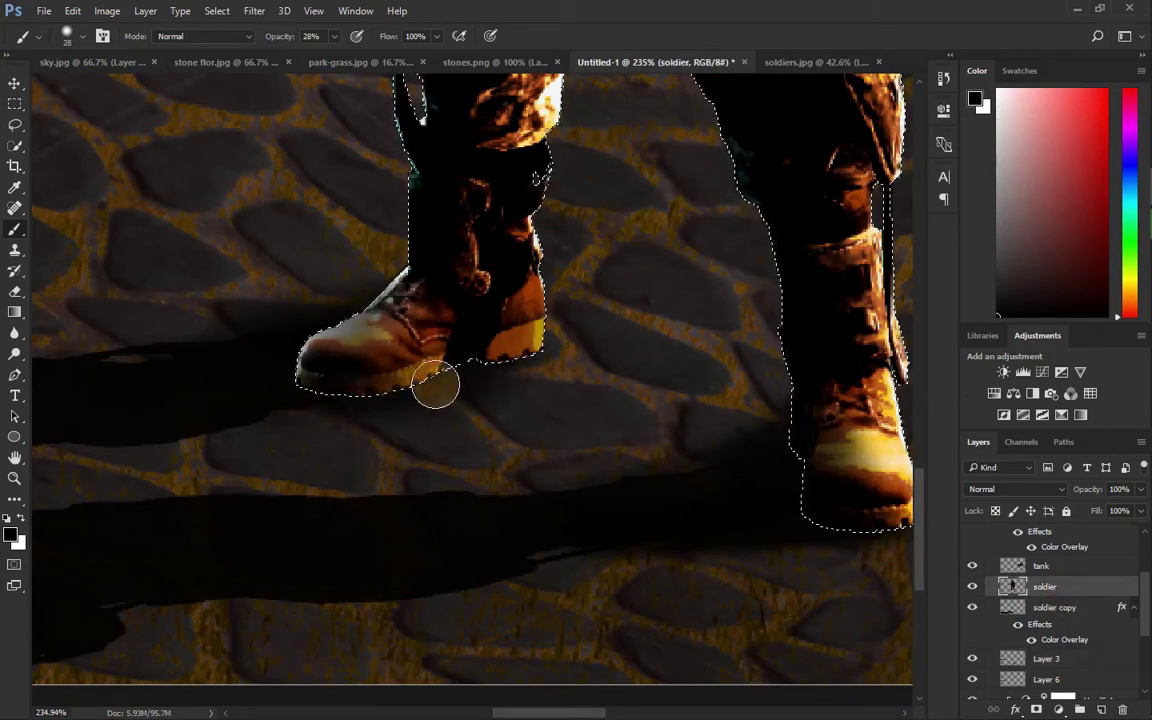
pyautogui.press(']')
pyautogui.press(']')
pyautogui.press(']')
pyautogui.scroll(-3, 748, 405)
pyautogui.scroll(-3, 380, 390)
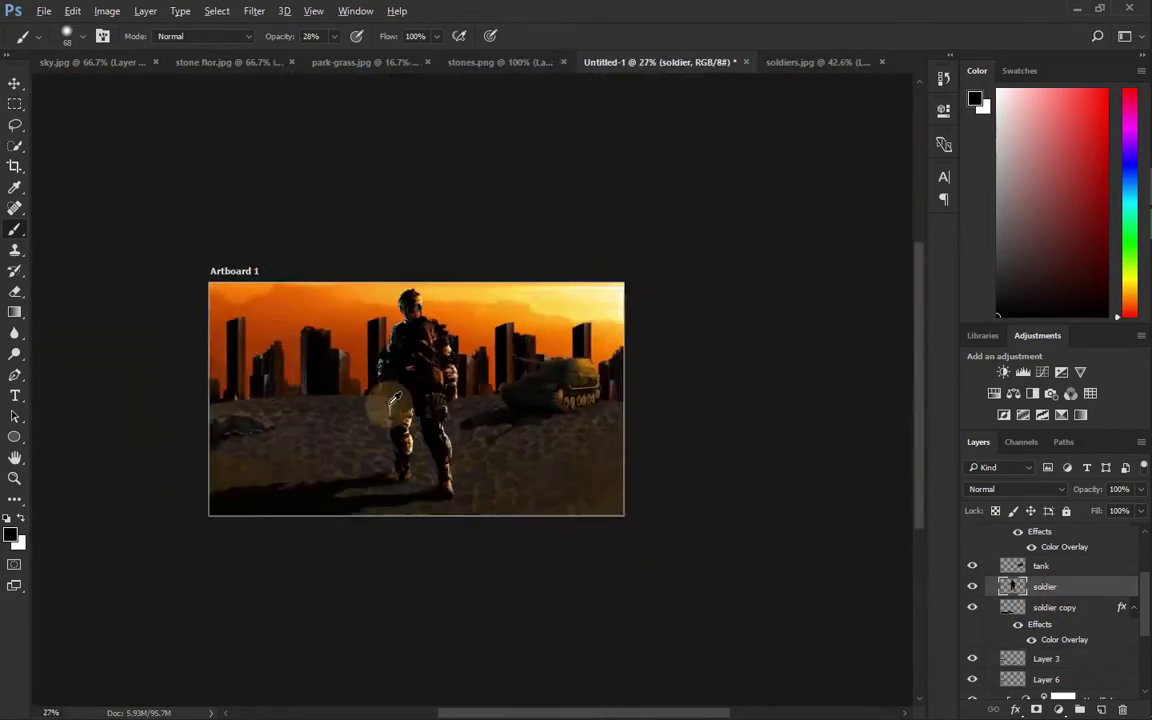
pyautogui.scroll(2, 398, 411)
pyautogui.scroll(3, 1050, 580)
# Merge Group 1 into a single layer
pyautogui.rightClick(1050, 580)
pyautogui.click(895, 546)
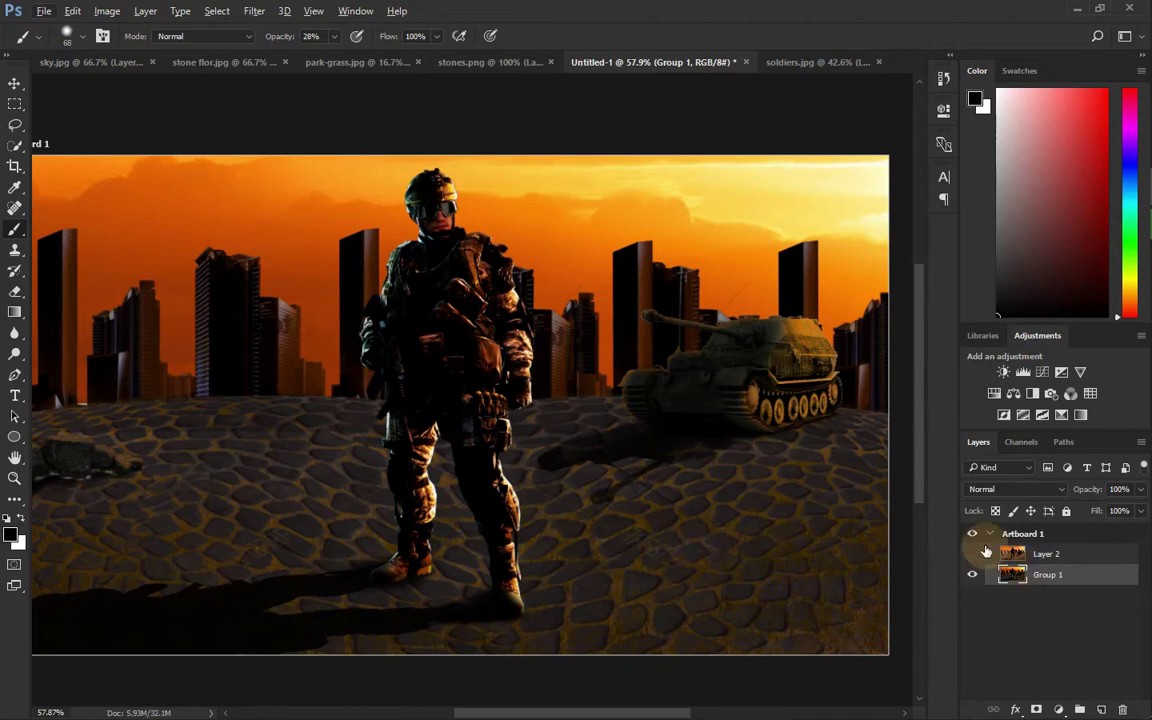
pyautogui.click(1030, 592)
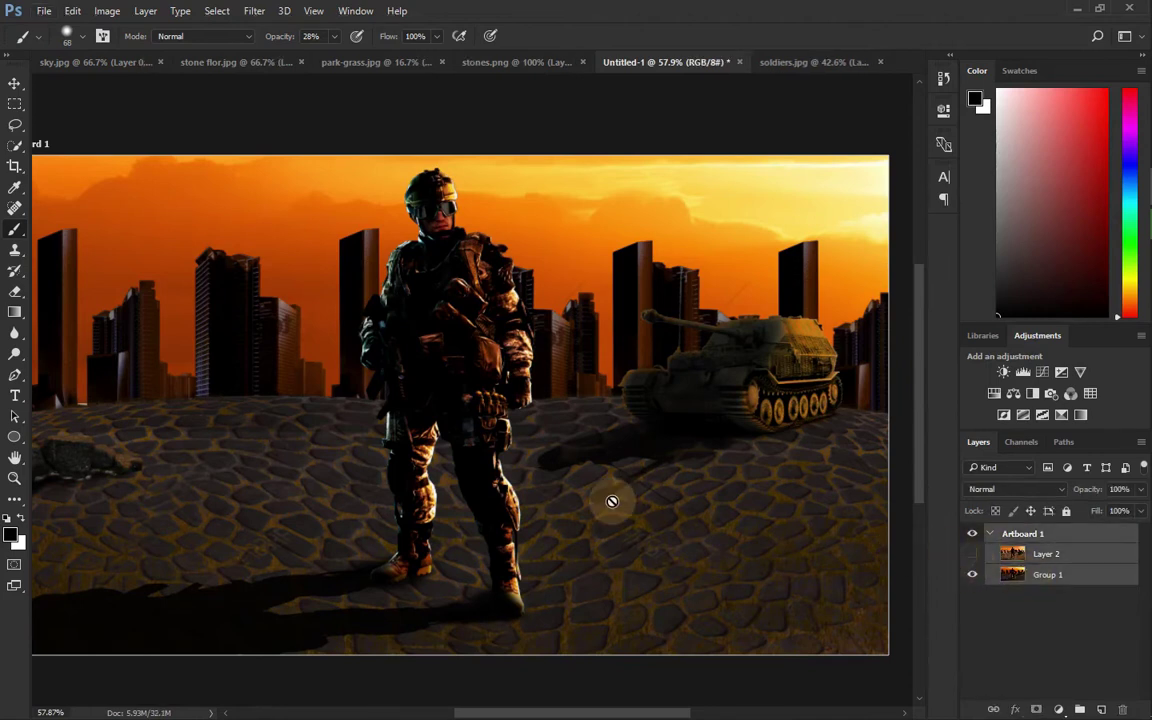
# Warm the merged composite with Camera Raw Temperature +64
pyautogui.click(1072, 576)
pyautogui.hotkey('ctrl', 'shift', 'a')
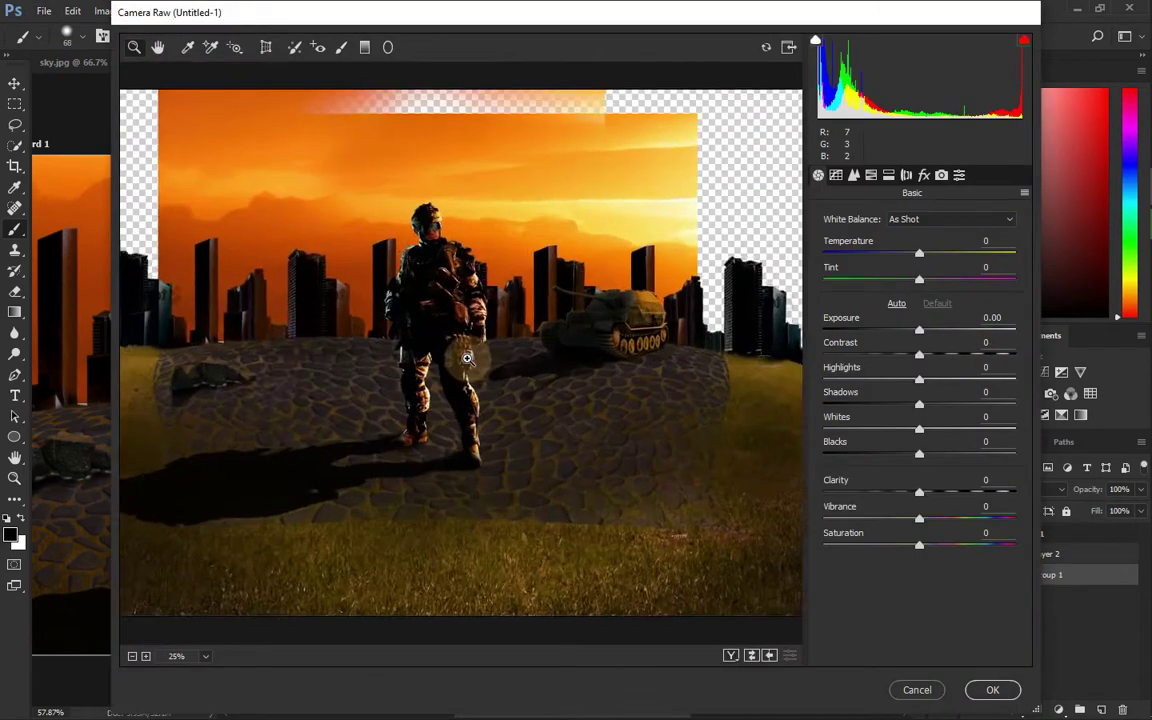
pyautogui.click(384, 369)
pyautogui.moveTo(919, 253); pyautogui.dragTo(967, 254)
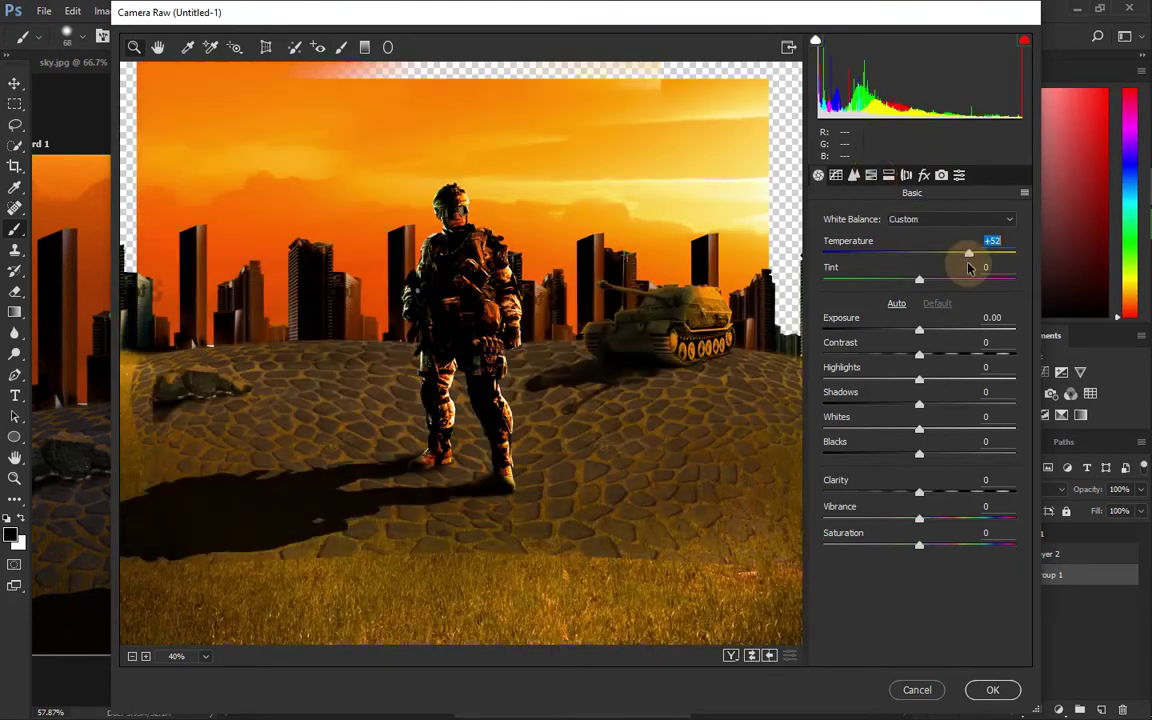
pyautogui.click(992, 690)
# Shift the Yellows hue to -34 in Camera Raw and apply it
pyautogui.hotkey('ctrl', 'shift', 'a')
pyautogui.click(871, 175)
pyautogui.moveTo(919, 354); pyautogui.dragTo(870, 370)
pyautogui.click(853, 175)
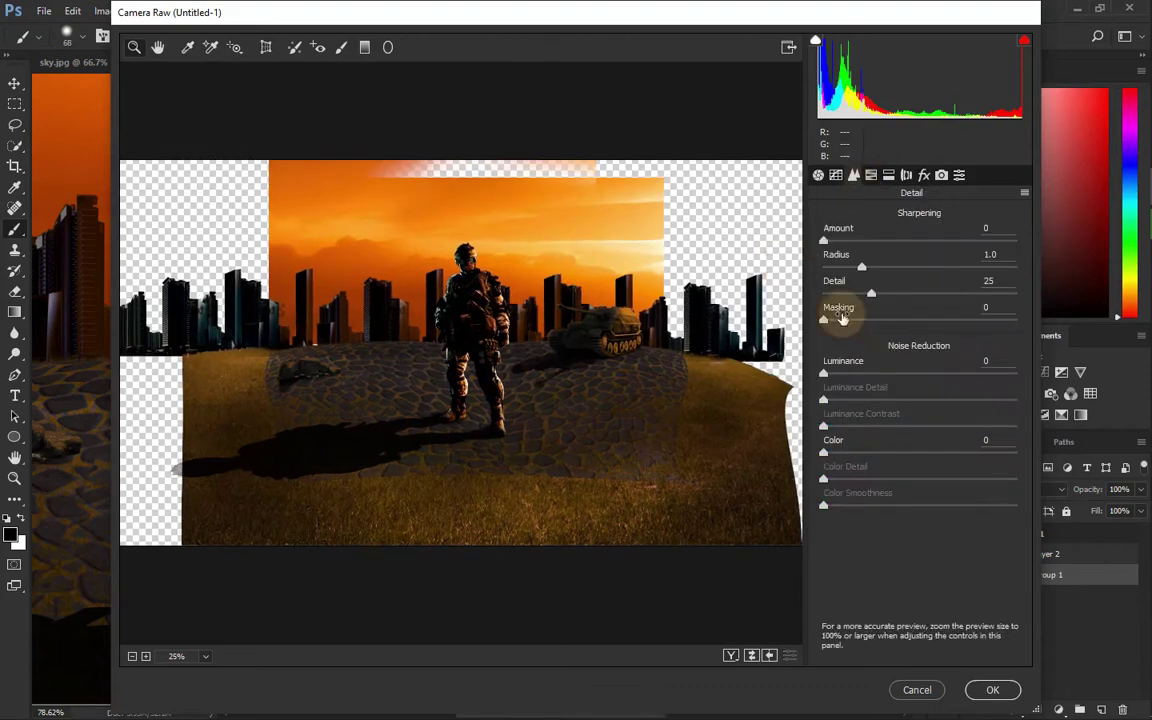
pyautogui.press('Return')
# Hide Layer 2 so Group 1 shows
pyautogui.scroll(-1, 620, 489)
pyautogui.scroll(-4, 767, 530)
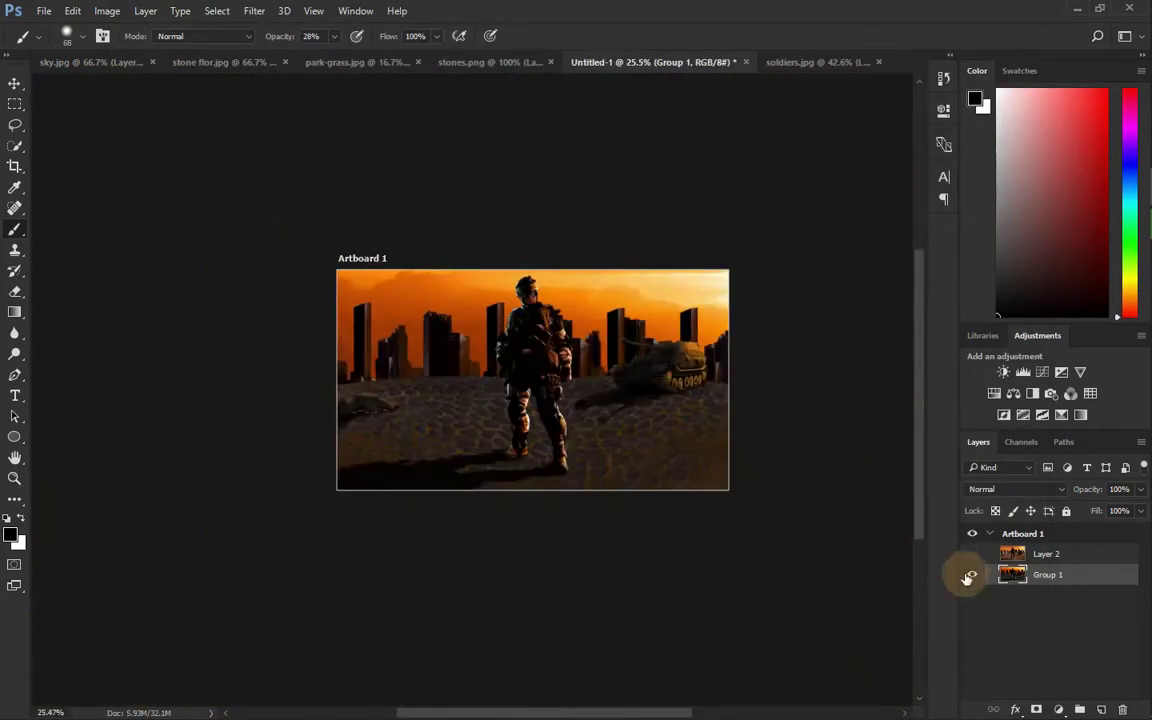
pyautogui.keyDown('alt'); pyautogui.click(971, 577); pyautogui.keyUp('alt')
pyautogui.scroll(5, 511, 474)
# Scroll over the finished soldiers2.psd composite to review it
pyautogui.scroll(-3, 511, 474)
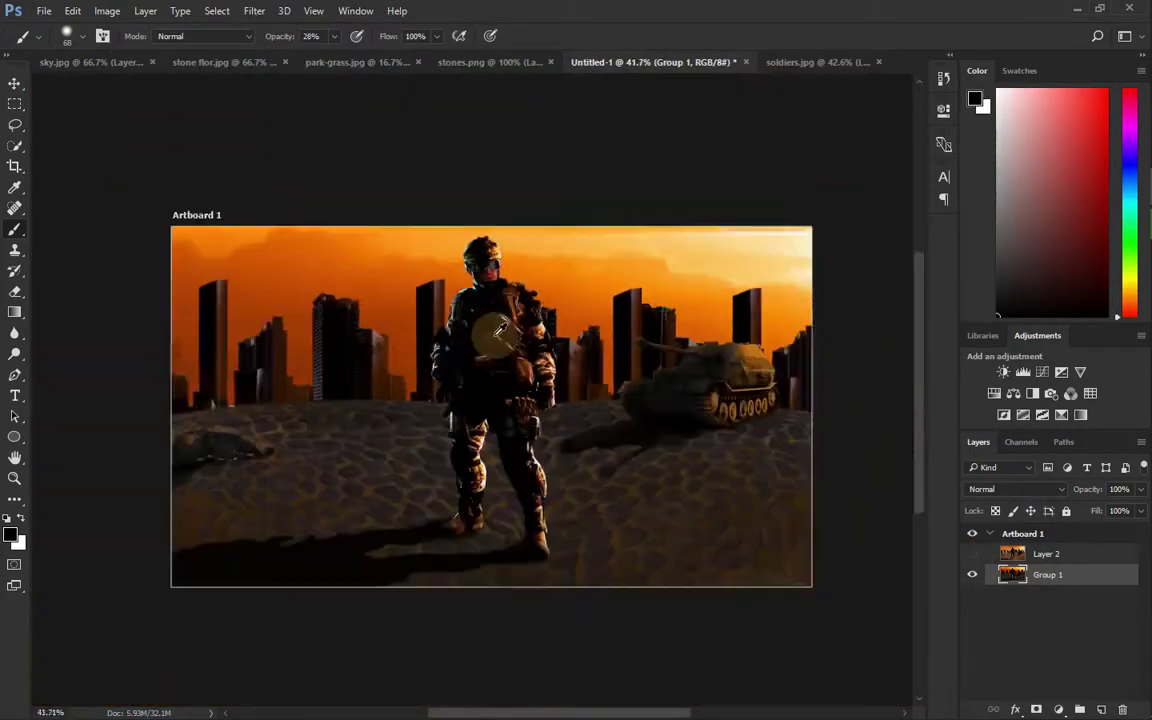
pyautogui.scroll(1, 511, 474)
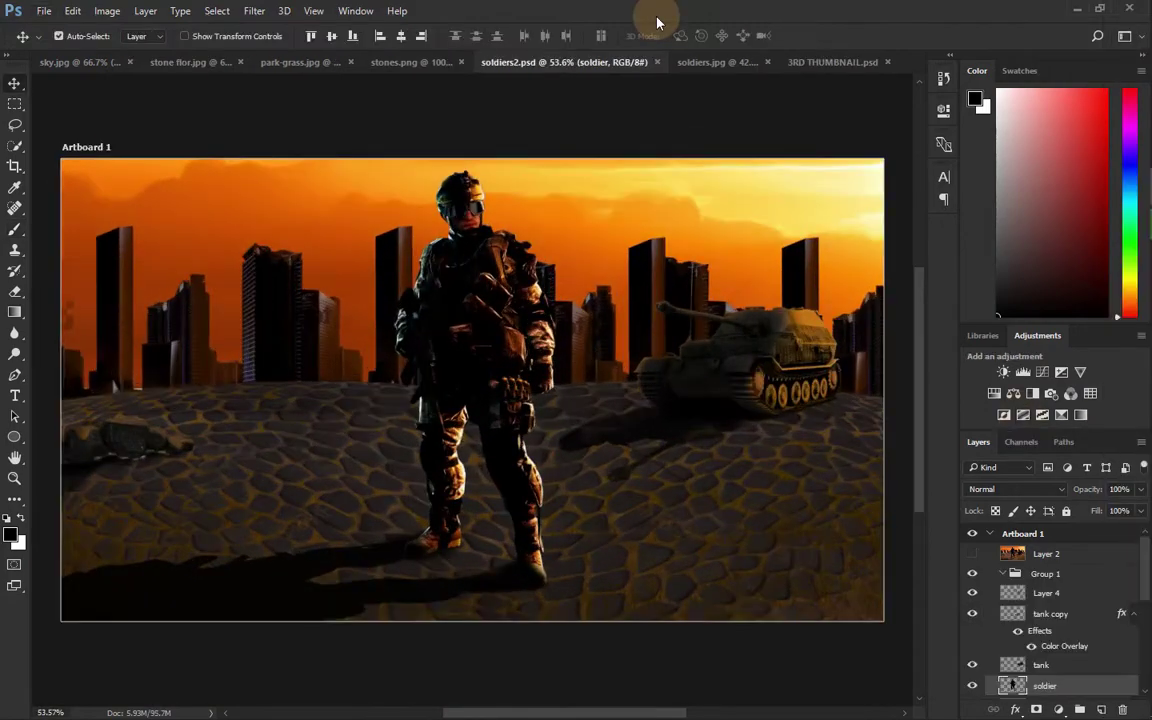